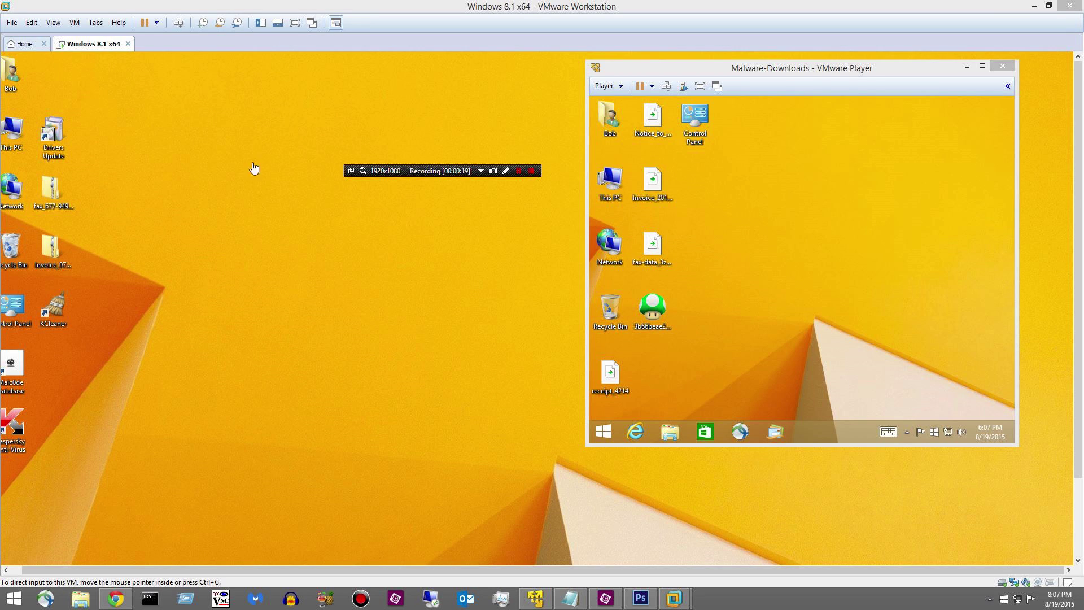
Focus the Windows 8.1 x64 guest in Workstation over the Player window and show its hidden tray icons
click(240, 150)
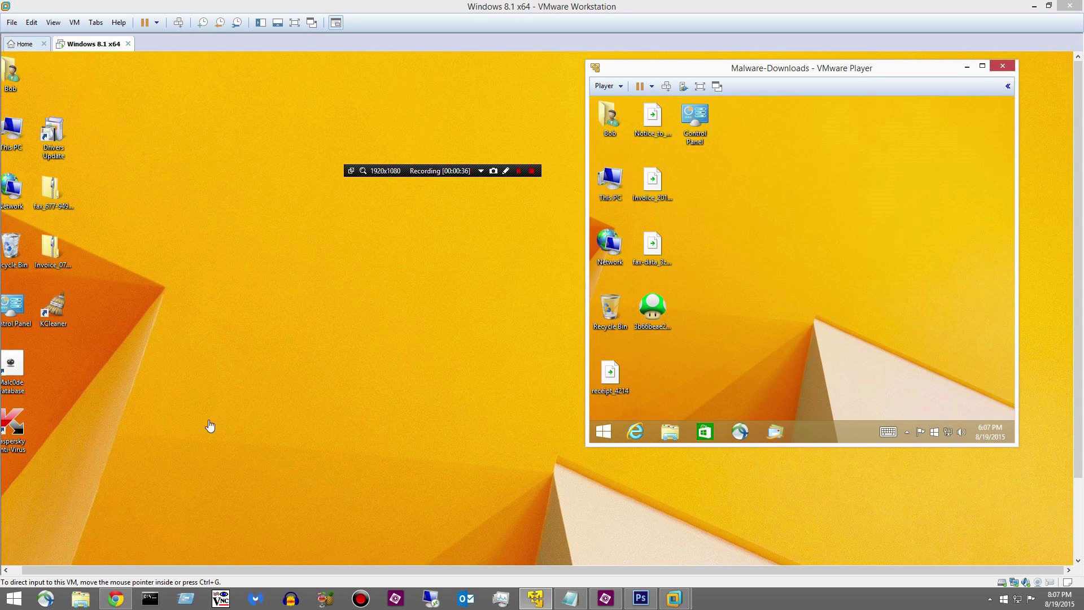
drag(1079, 395, 1078, 473)
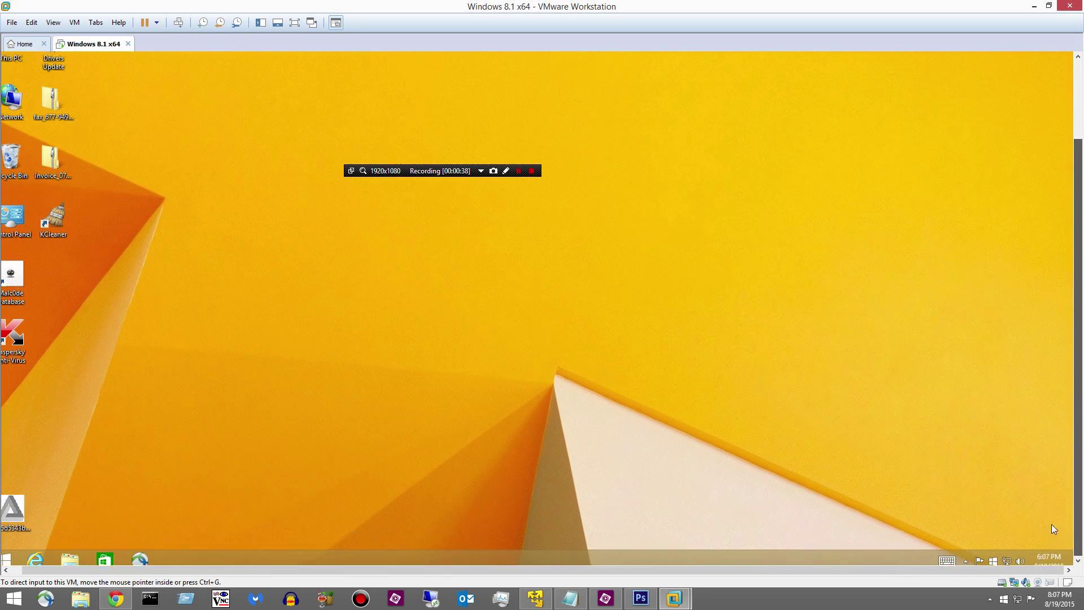
Run Kaspersky's update from its tray icon menu until the databases are up to date, then close Kaspersky
click(965, 554)
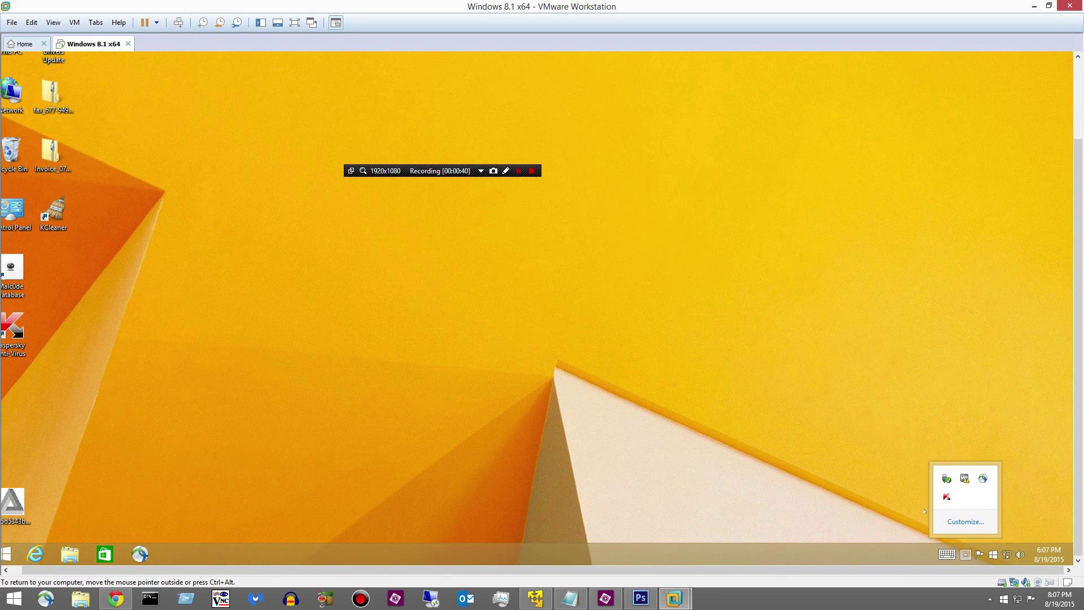
right_click(947, 498)
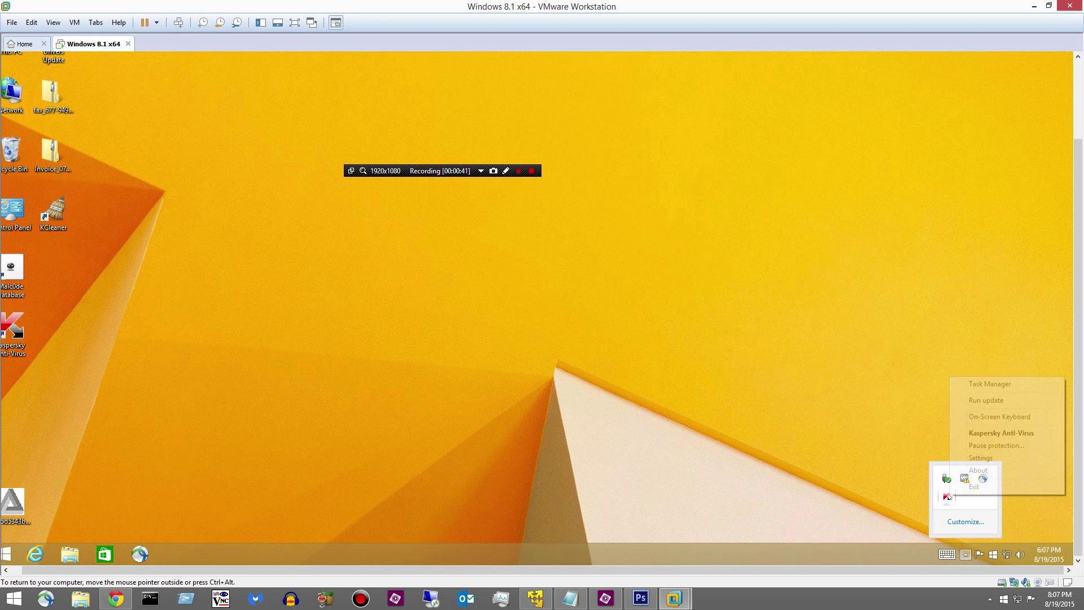
click(988, 400)
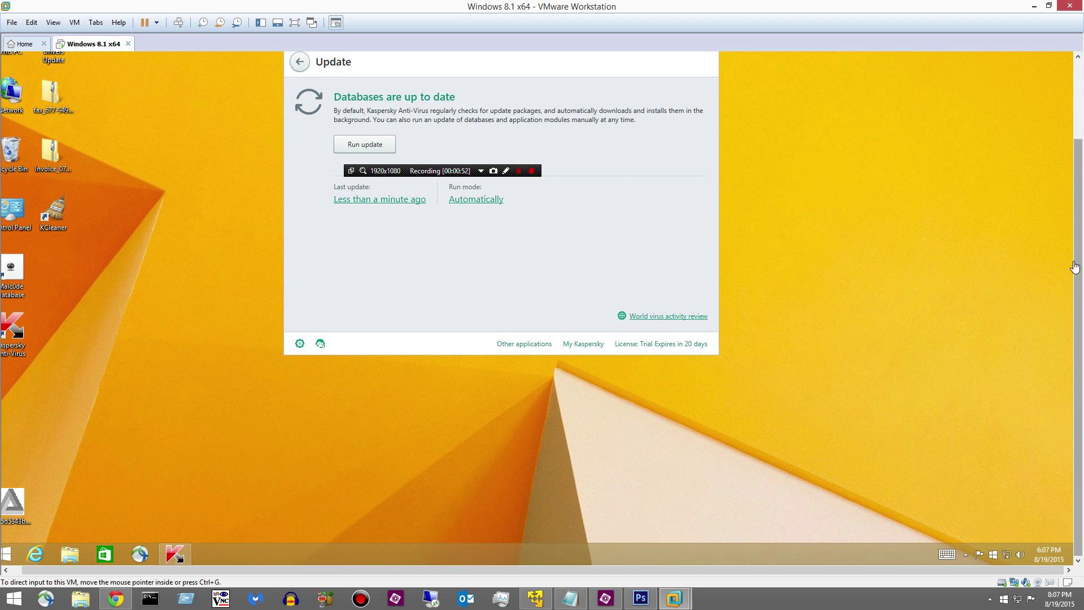
scroll(1082, 246, up, 2)
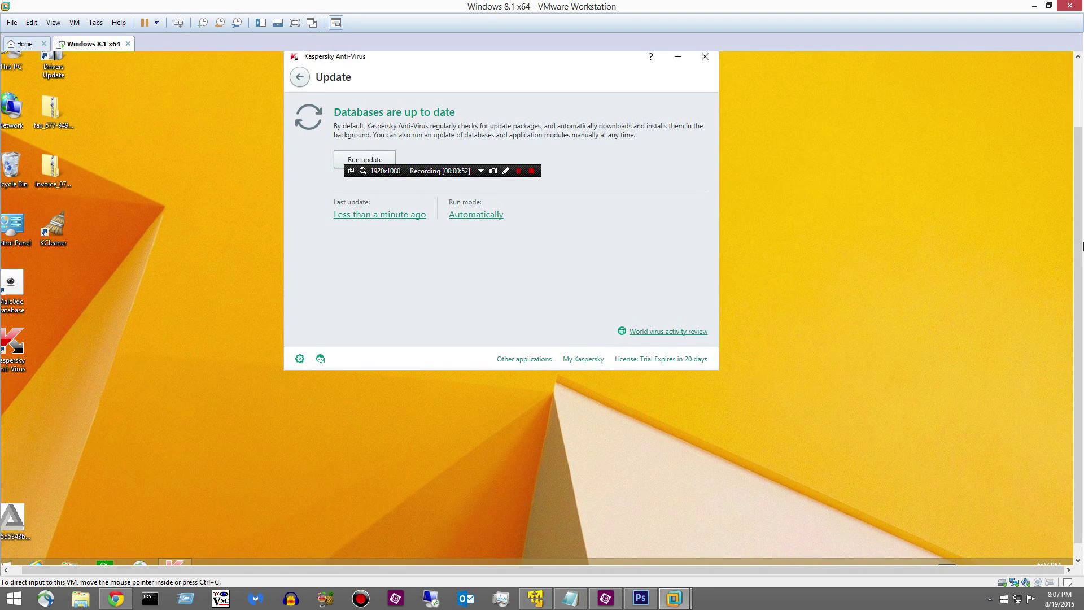
click(705, 56)
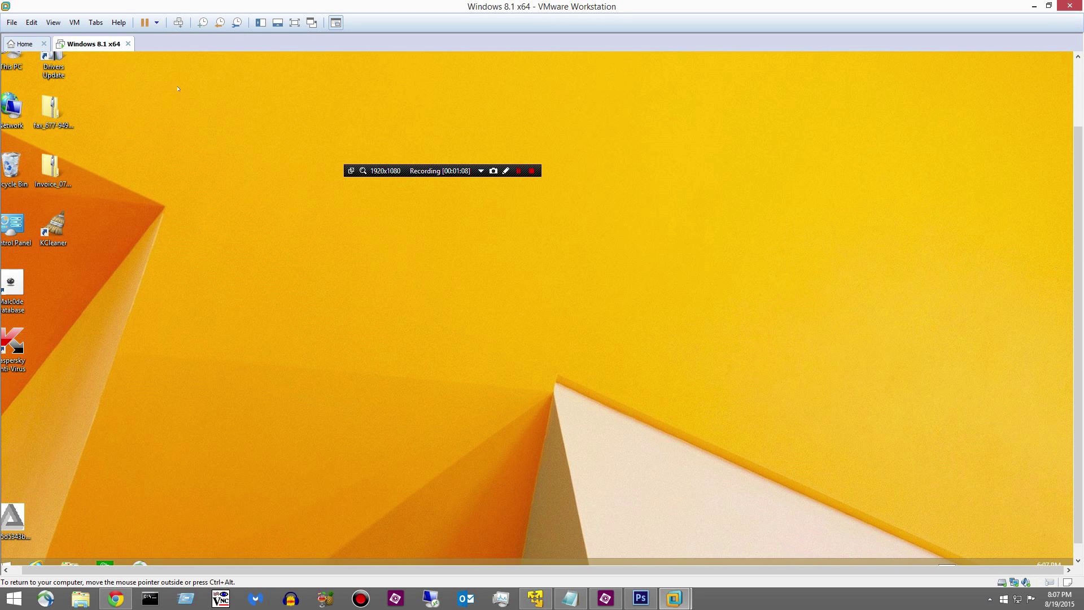
Drag the 3b66beae… mushroom-icon sample and receipt_4214 from Malware-Downloads onto the Windows 8.1 desktop
click(535, 599)
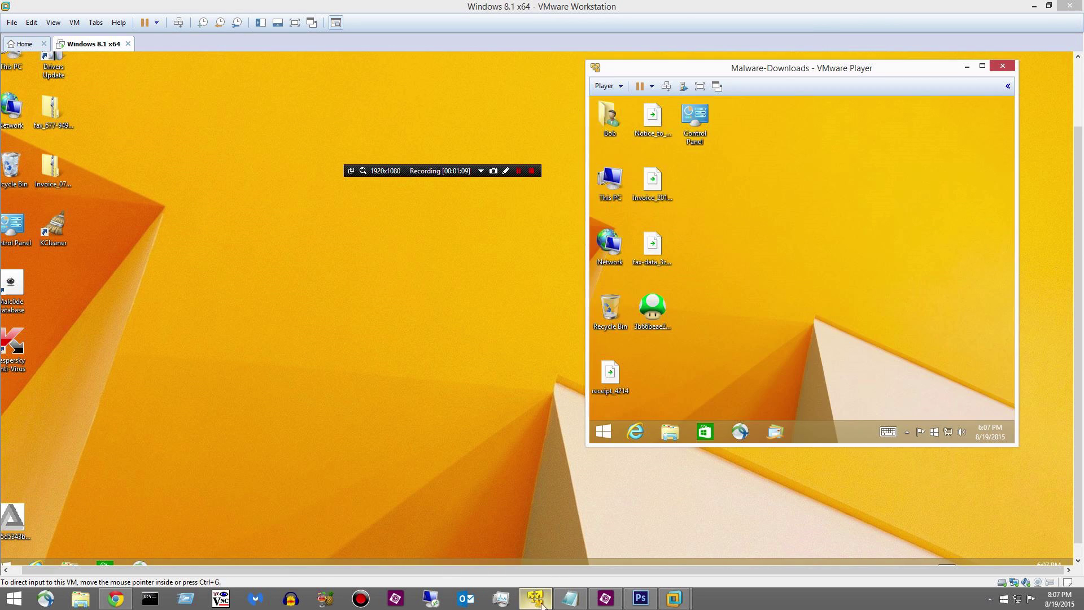
mouse_move(611, 375)
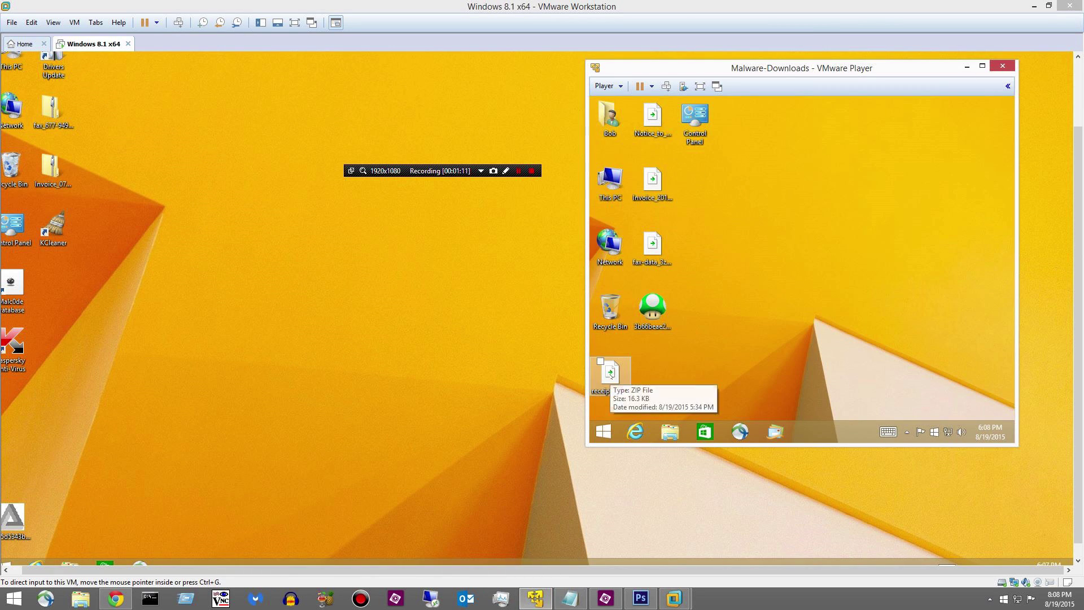
click(655, 309)
mouse_move(658, 314)
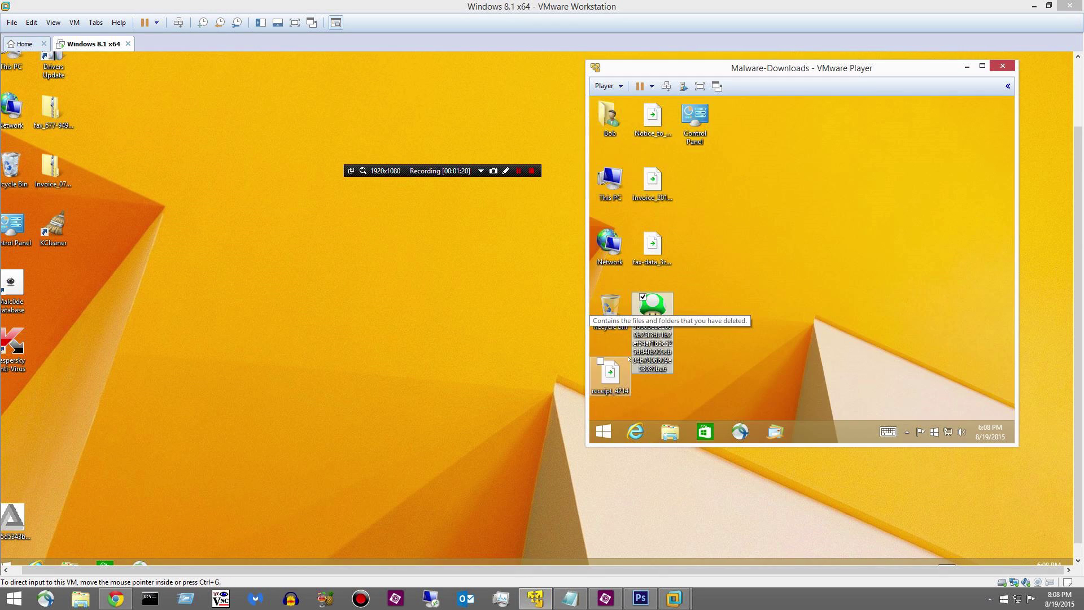
drag(637, 343, 253, 260)
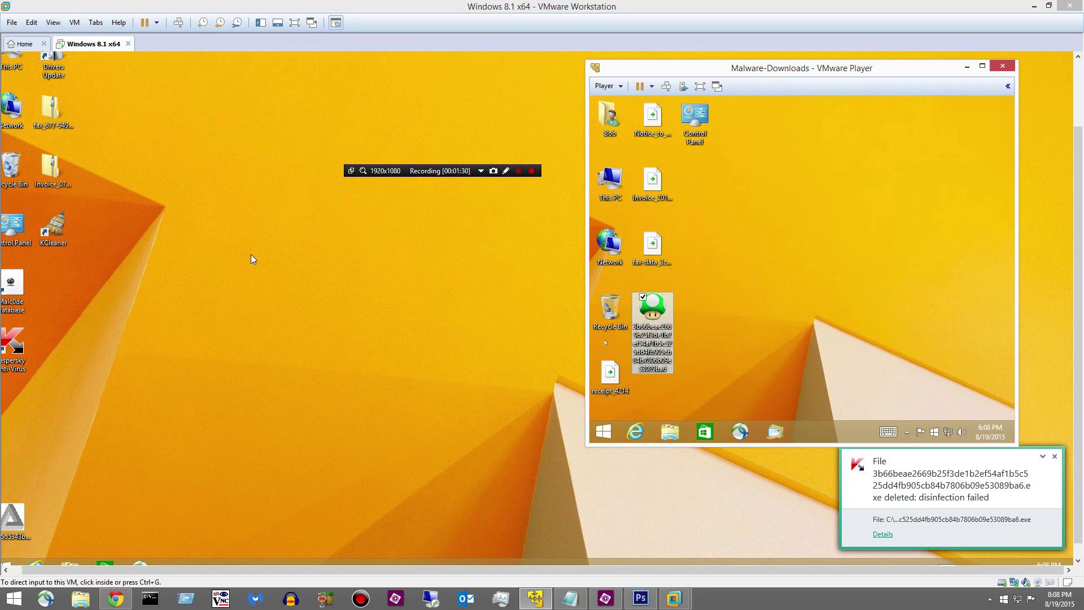
drag(609, 375, 350, 244)
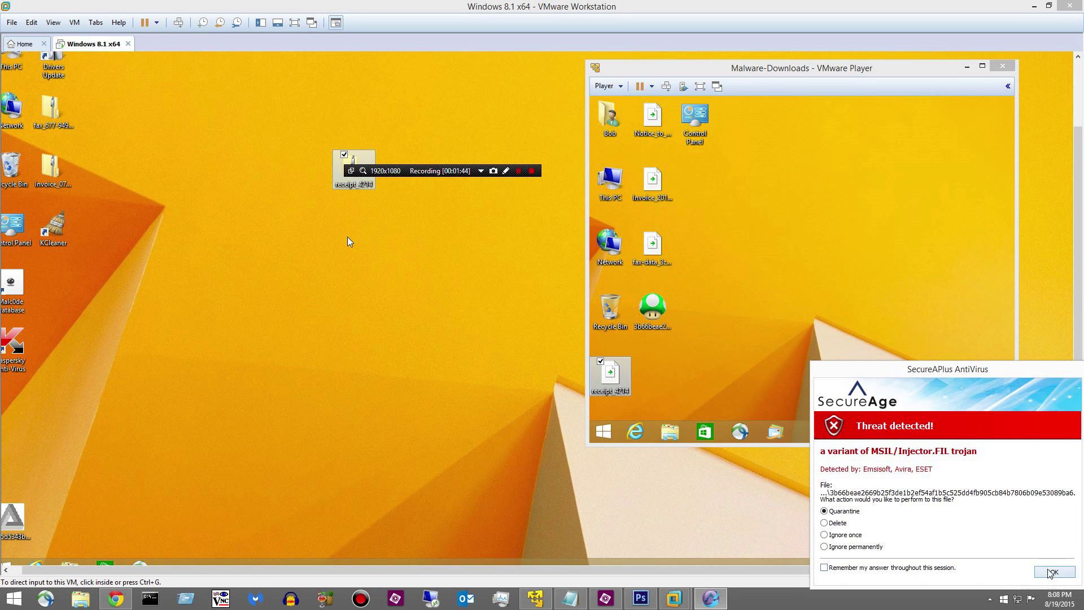
Confirm the SecureAPlus threat alert and move receipt_4214 further left on the desktop
click(1054, 571)
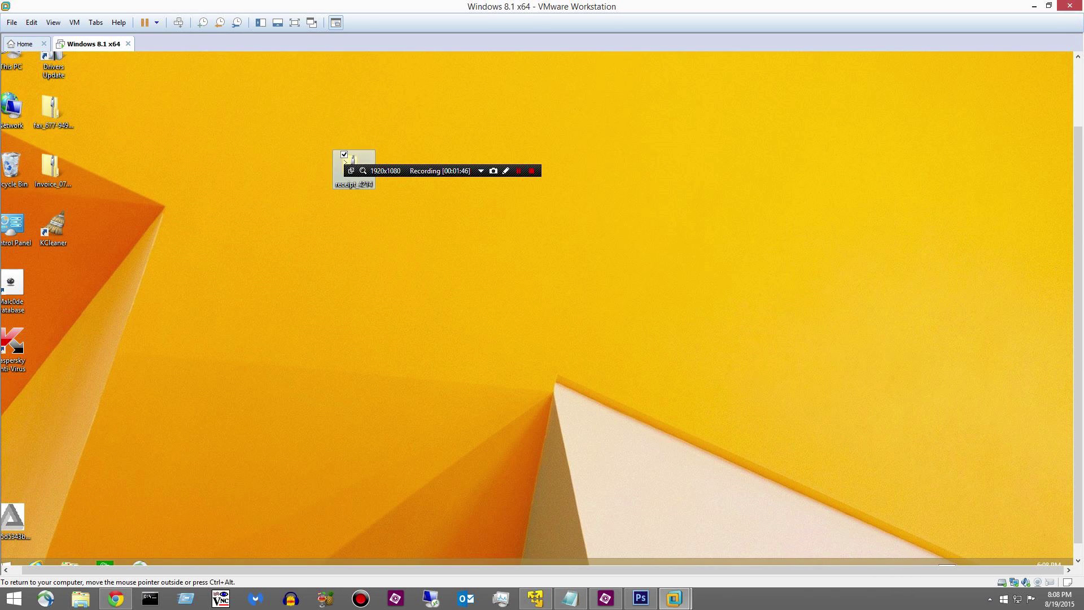
click(345, 196)
drag(349, 177, 222, 167)
Extract invoice_042381 from receipt_4214 to the desktop, close the folder, and return to Malware-Downloads
double_click(222, 167)
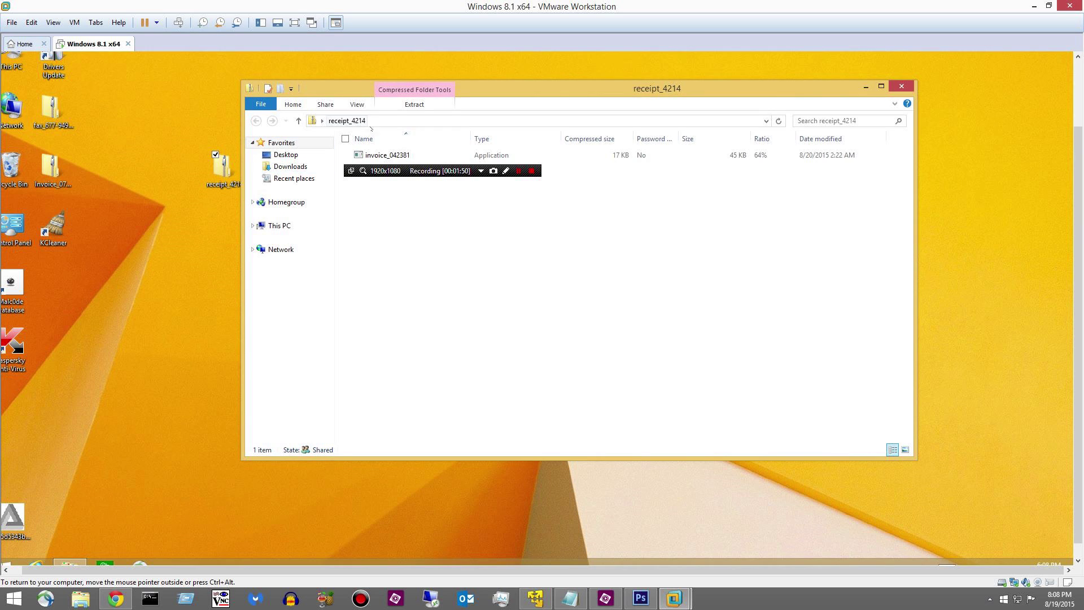
click(385, 156)
drag(382, 156, 196, 268)
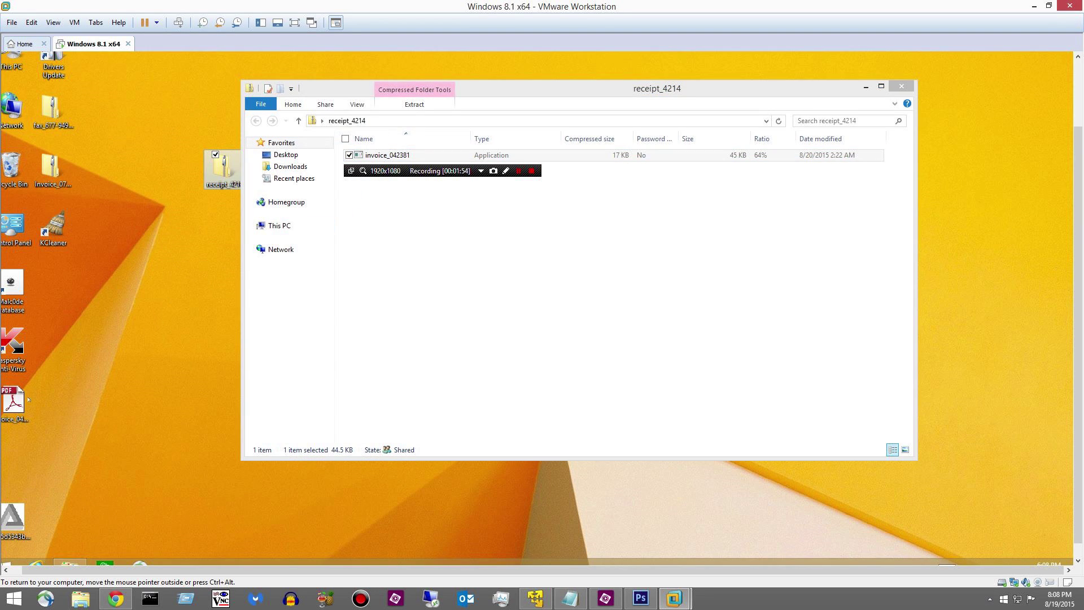
drag(28, 399, 175, 330)
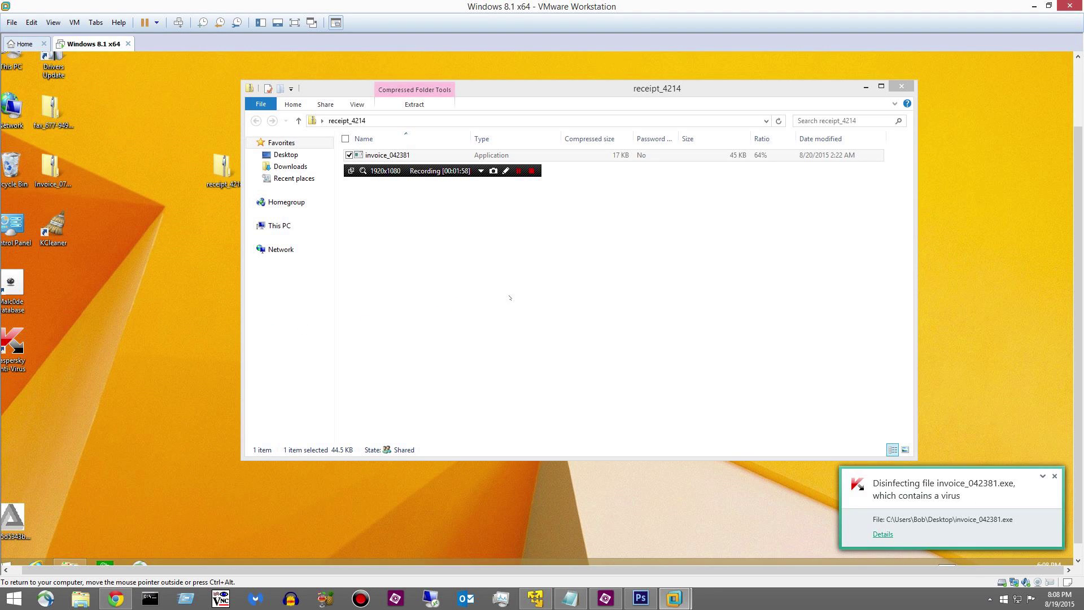
click(908, 89)
click(535, 599)
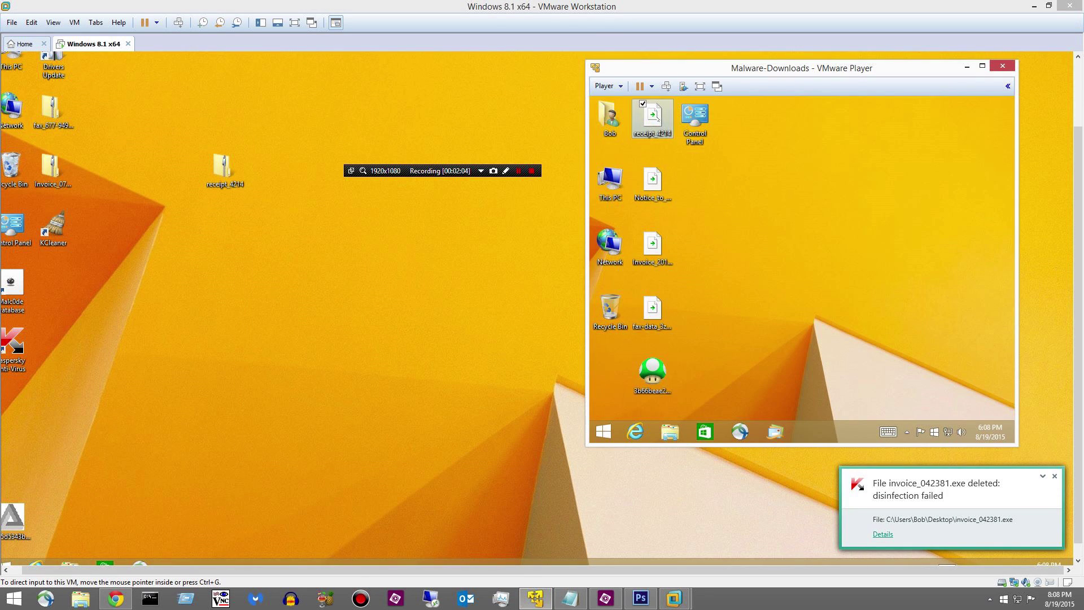
click(786, 274)
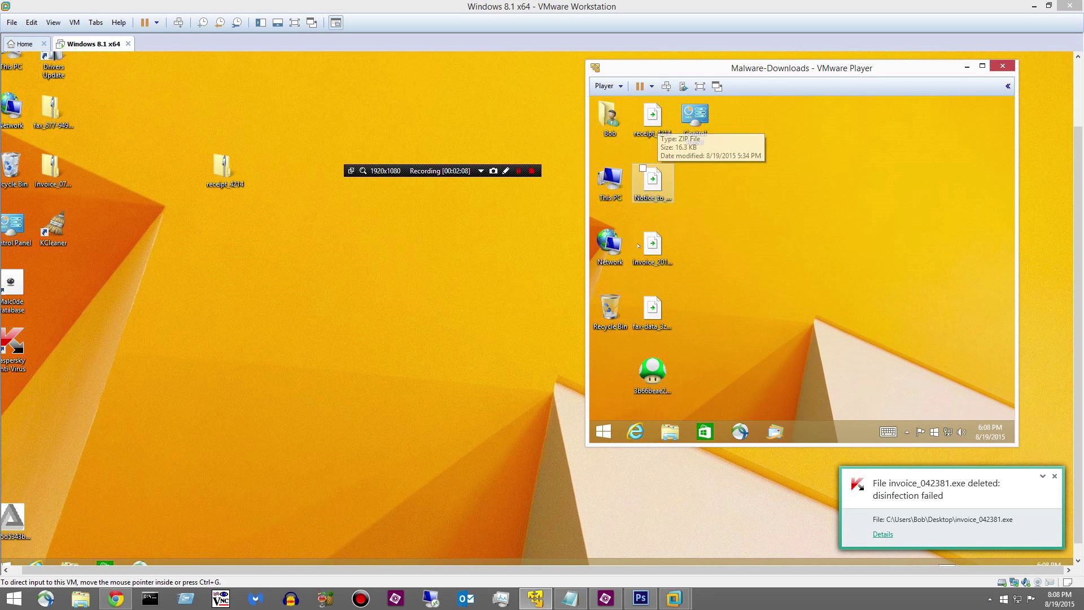
Copy the Notice_to_Appear_000206439 zip from Malware-Downloads onto the Windows 8.1 desktop
click(658, 179)
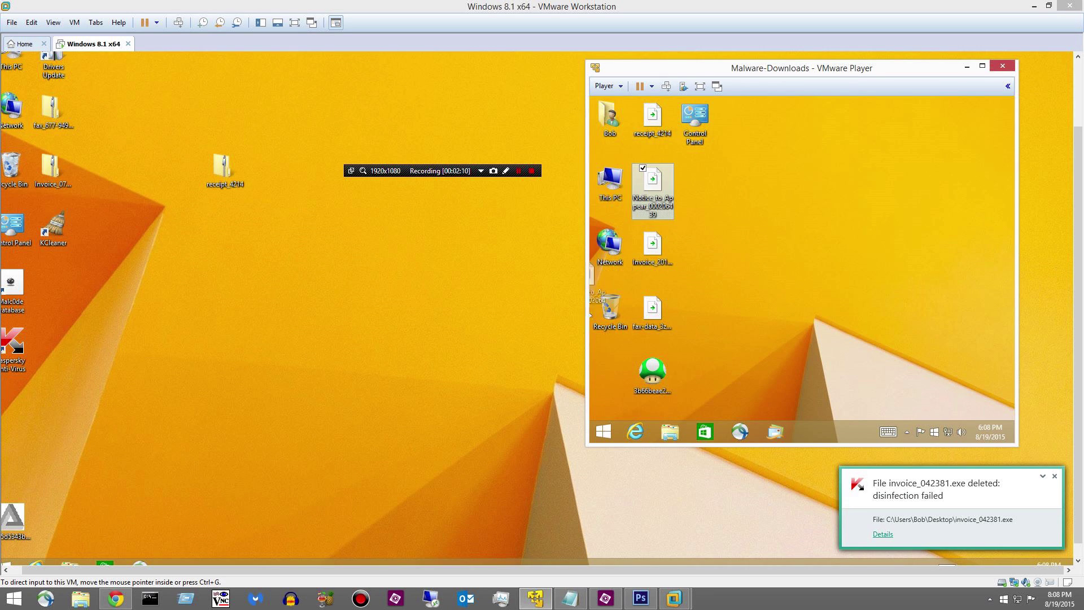
drag(345, 276, 344, 275)
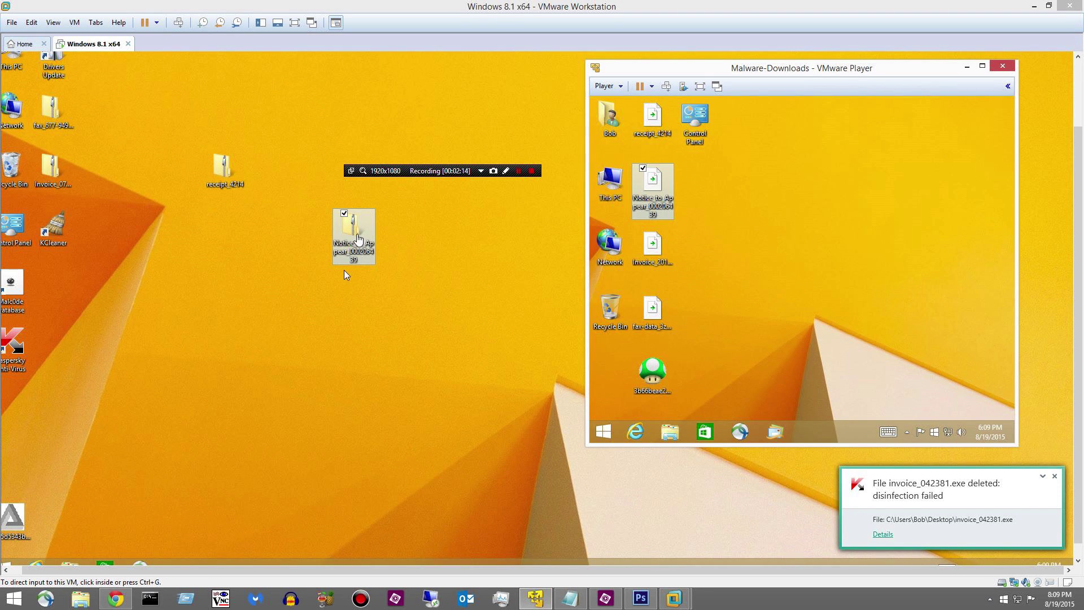
click(343, 270)
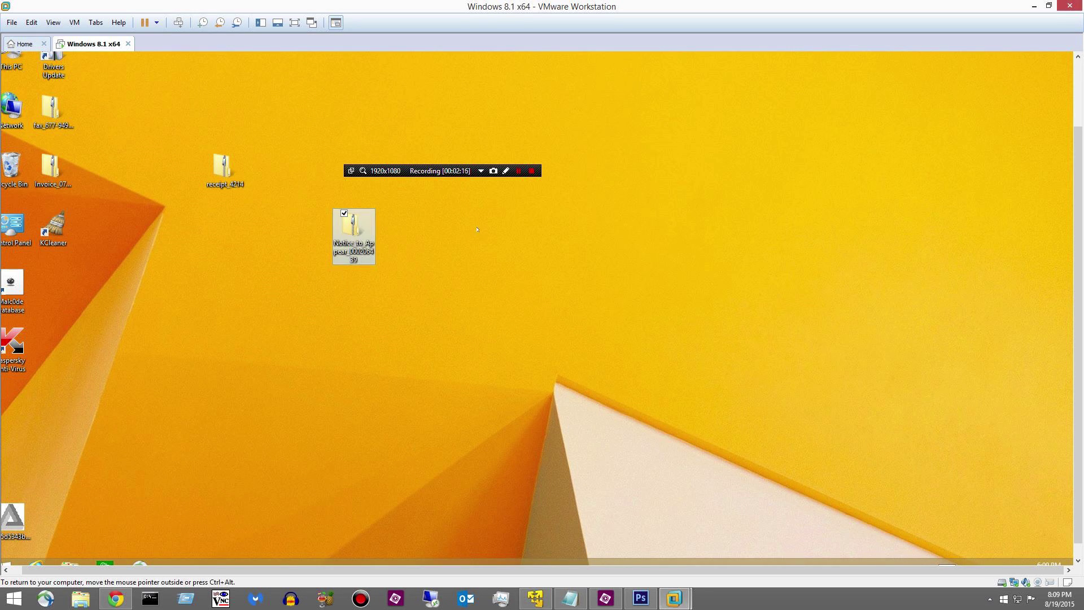
Run the Notice_to_Appear_000206439.doc script from the zip, dismiss the access-denied error, and close the folder
double_click(345, 224)
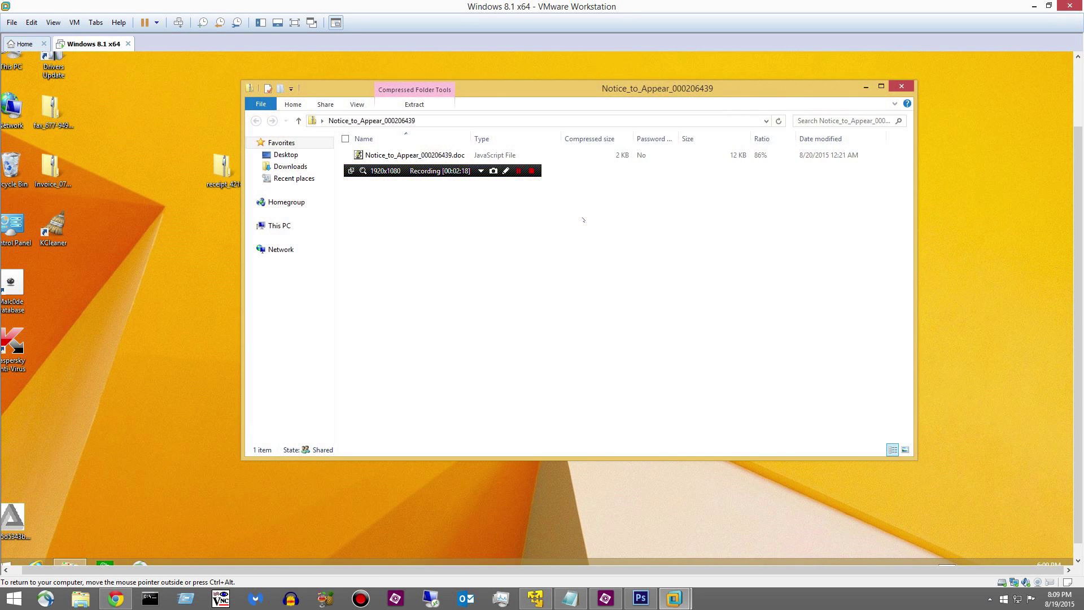
double_click(375, 156)
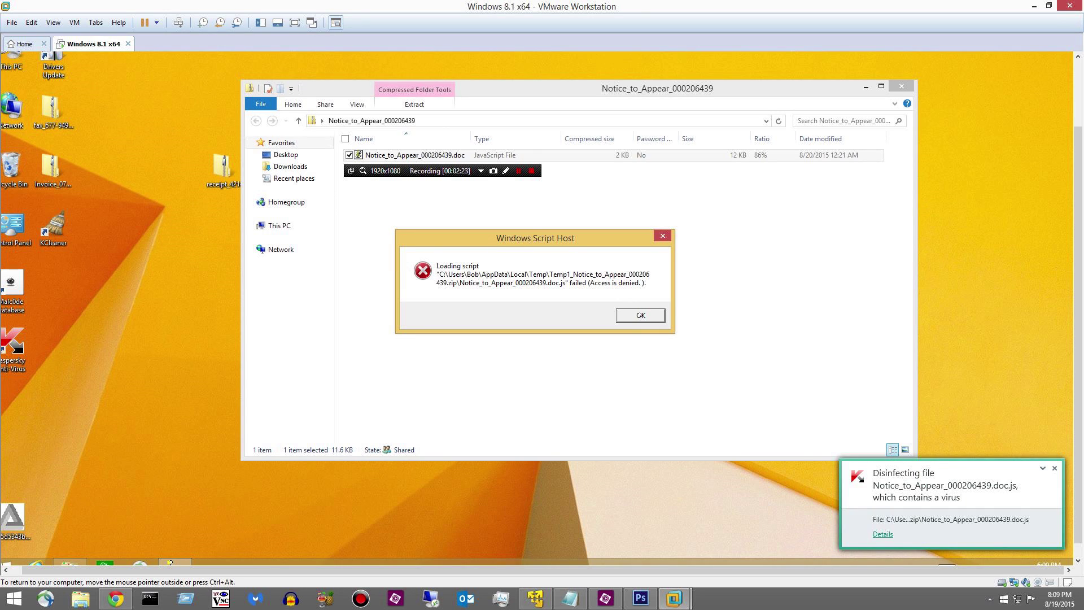
click(641, 315)
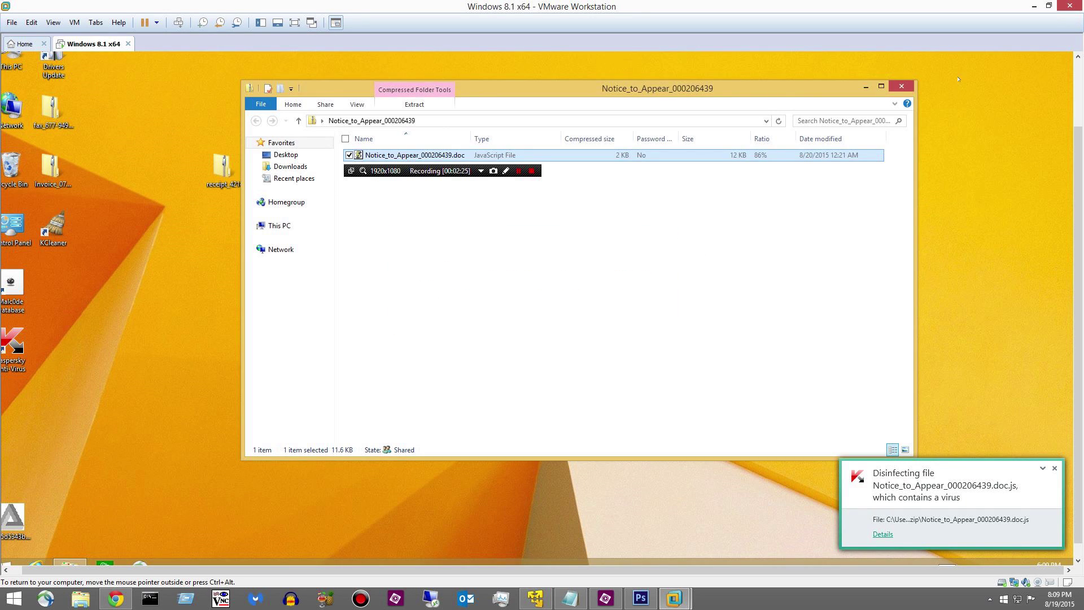
click(900, 86)
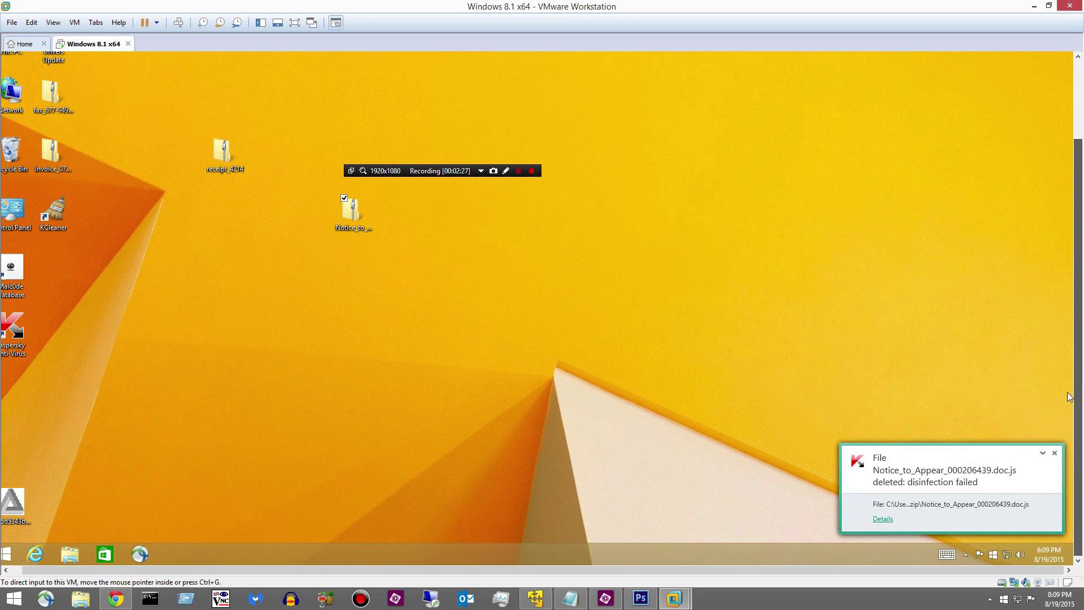
Copy the Invoice_2015AUG_19_007FLKDS81 zip from Malware-Downloads beside the Notice folder on the Windows 8.1 desktop
click(535, 598)
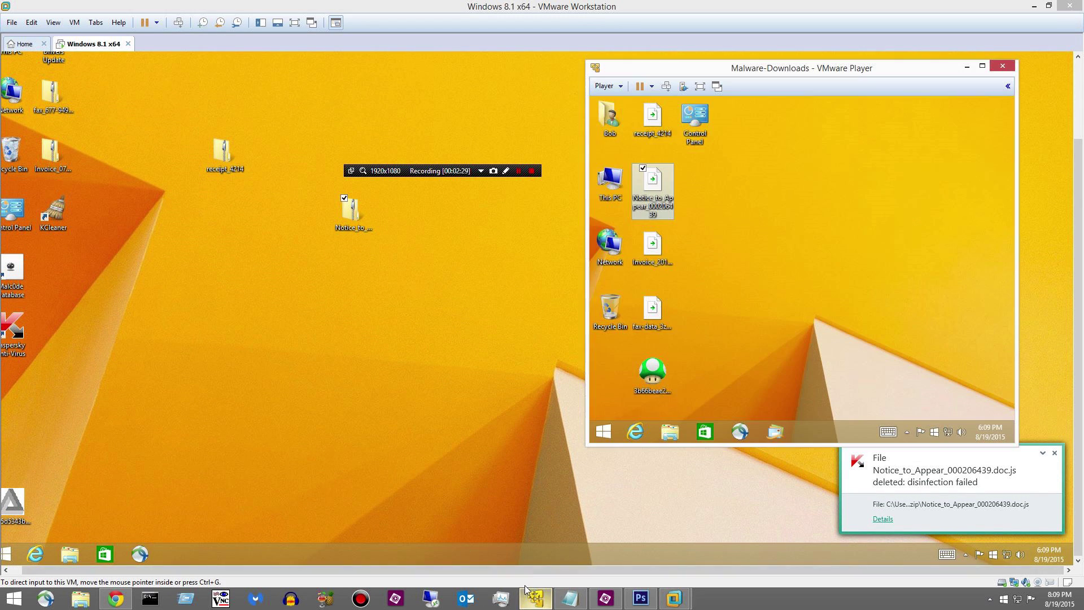
drag(599, 275, 764, 245)
click(730, 241)
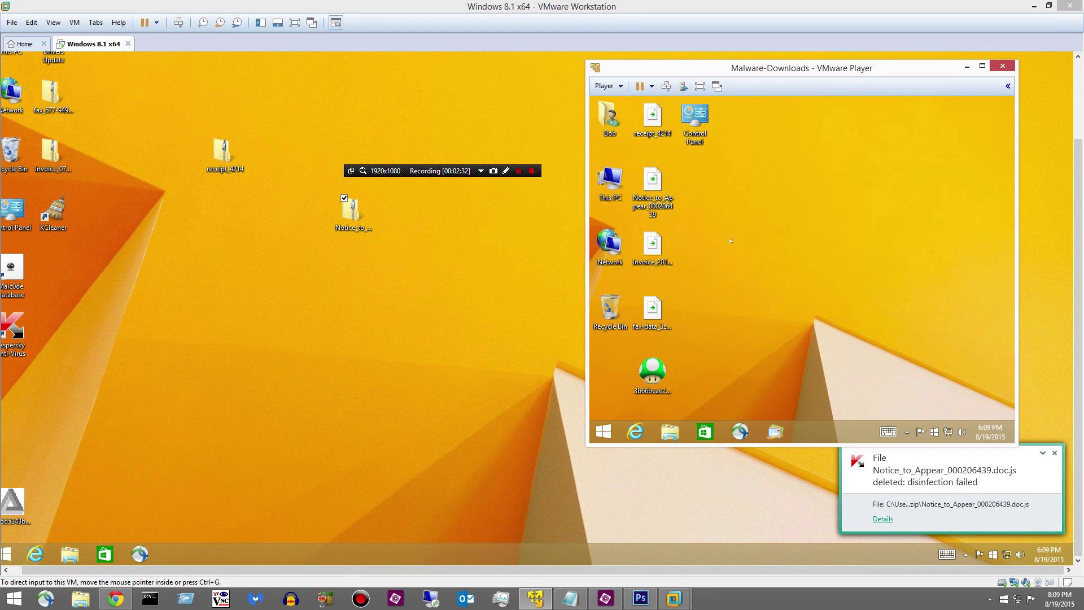
click(655, 249)
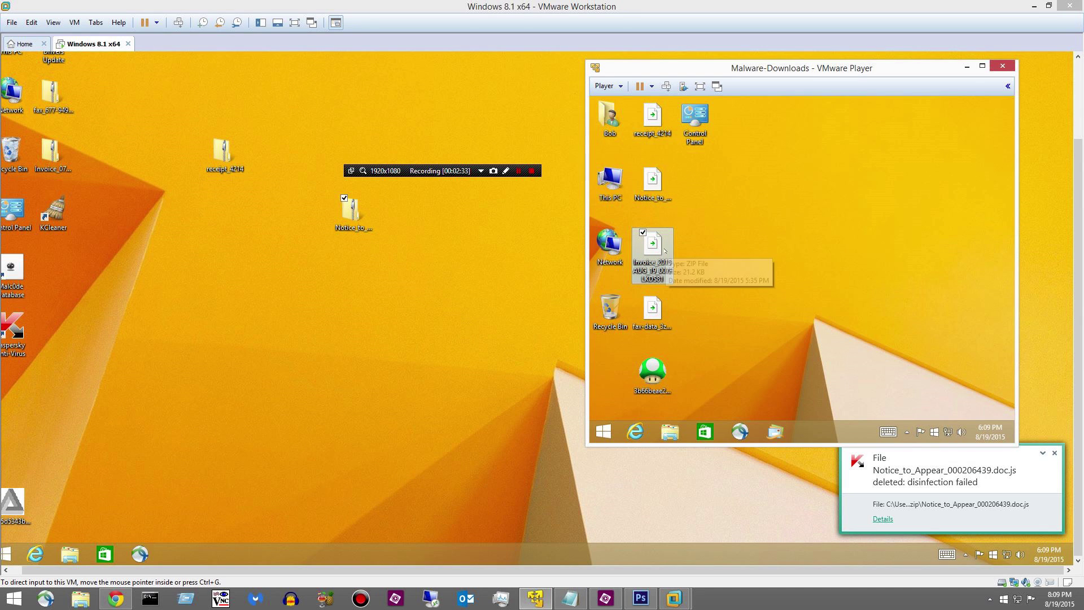
drag(654, 249, 397, 275)
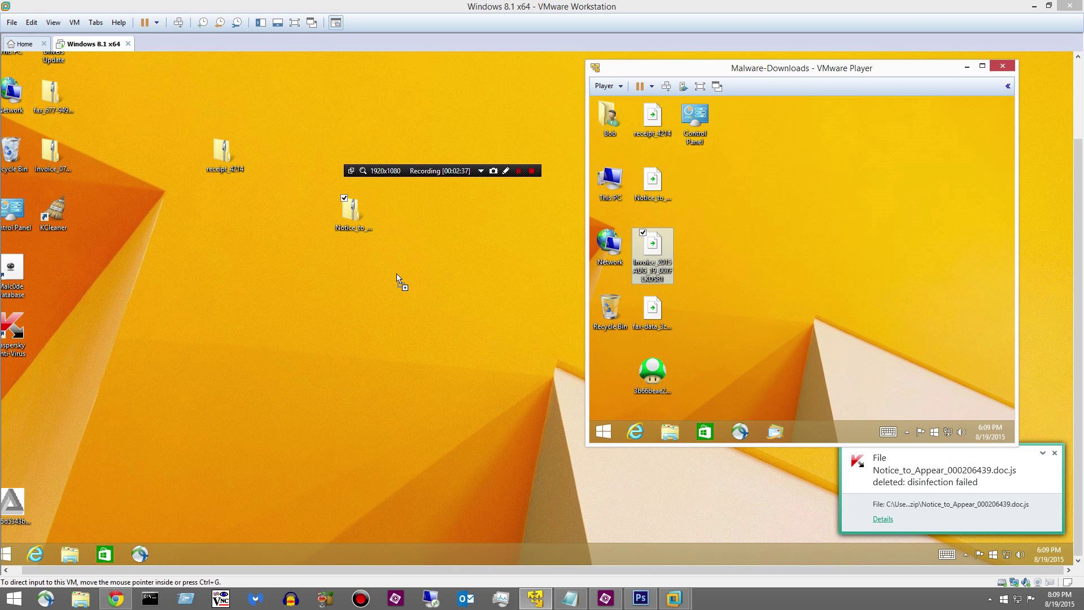
drag(397, 275, 394, 276)
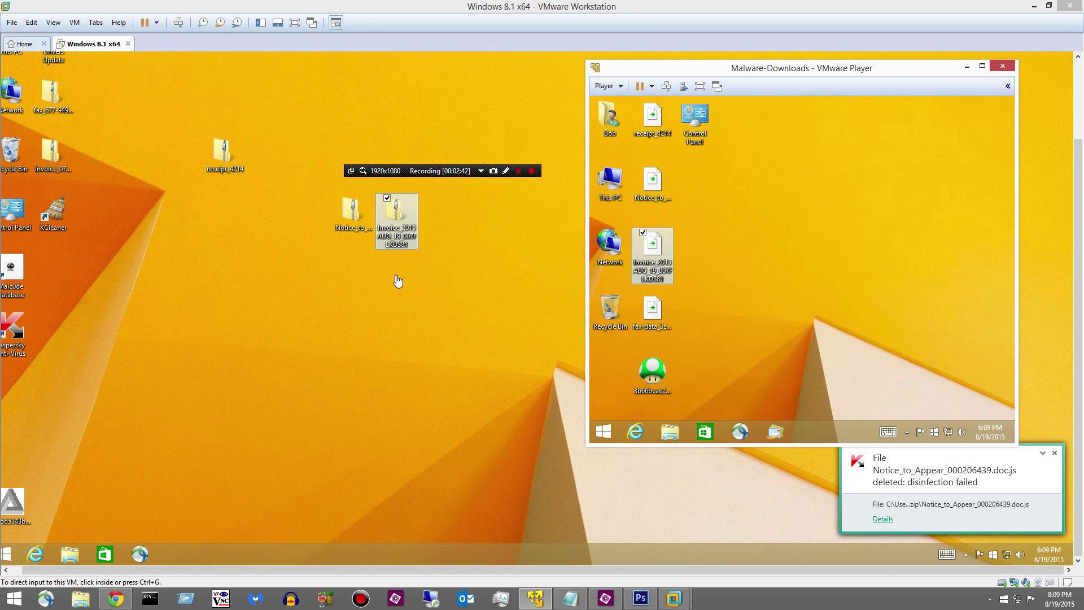
click(395, 274)
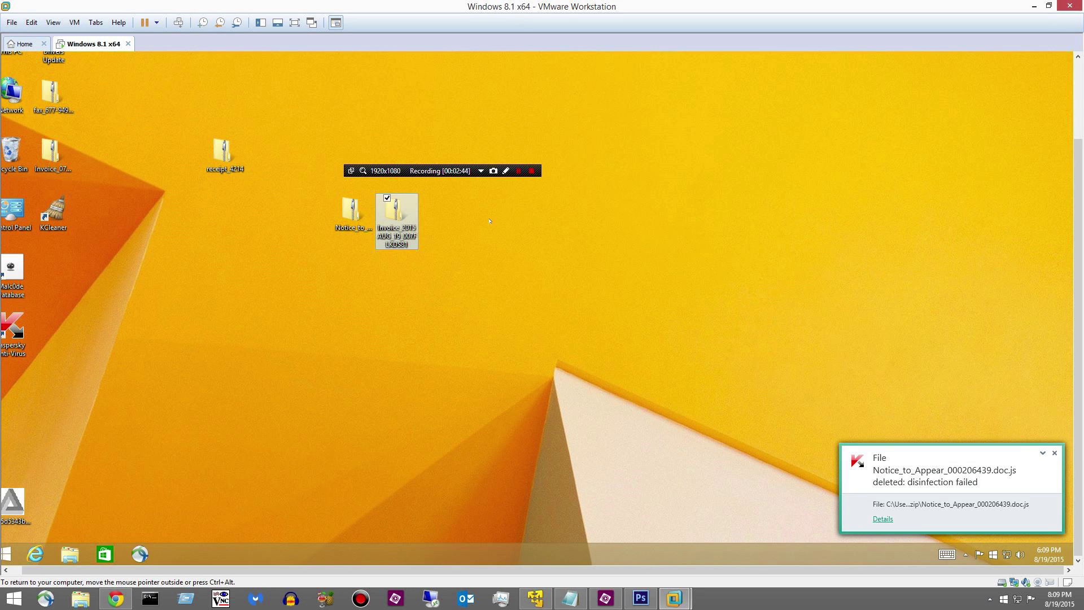
Try running Invoice.scr from the zip, dismiss the access and extraction errors, and close the window
double_click(398, 215)
click(486, 140)
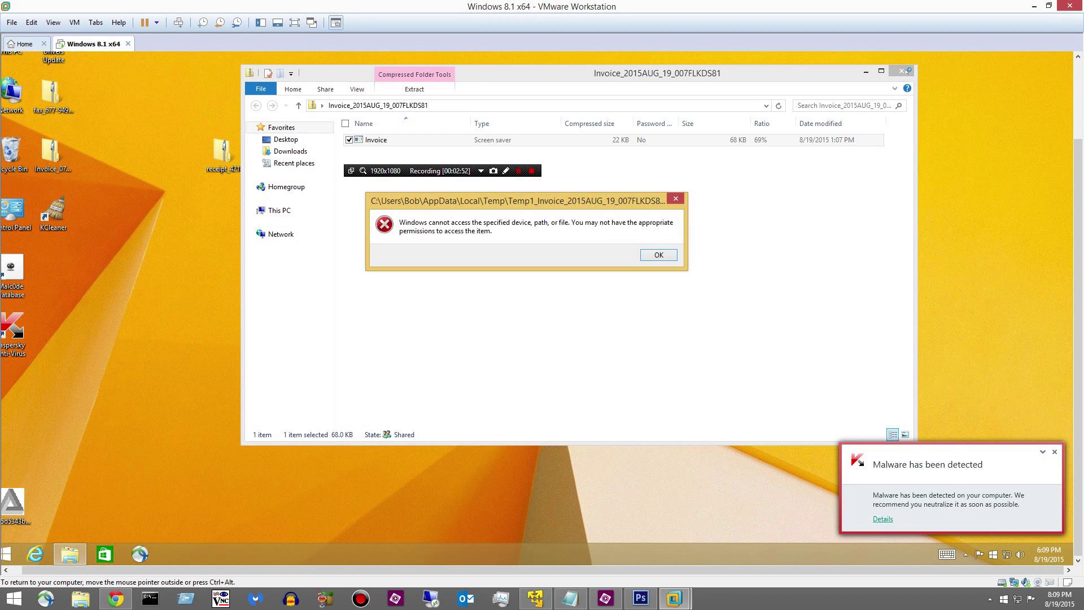
click(644, 254)
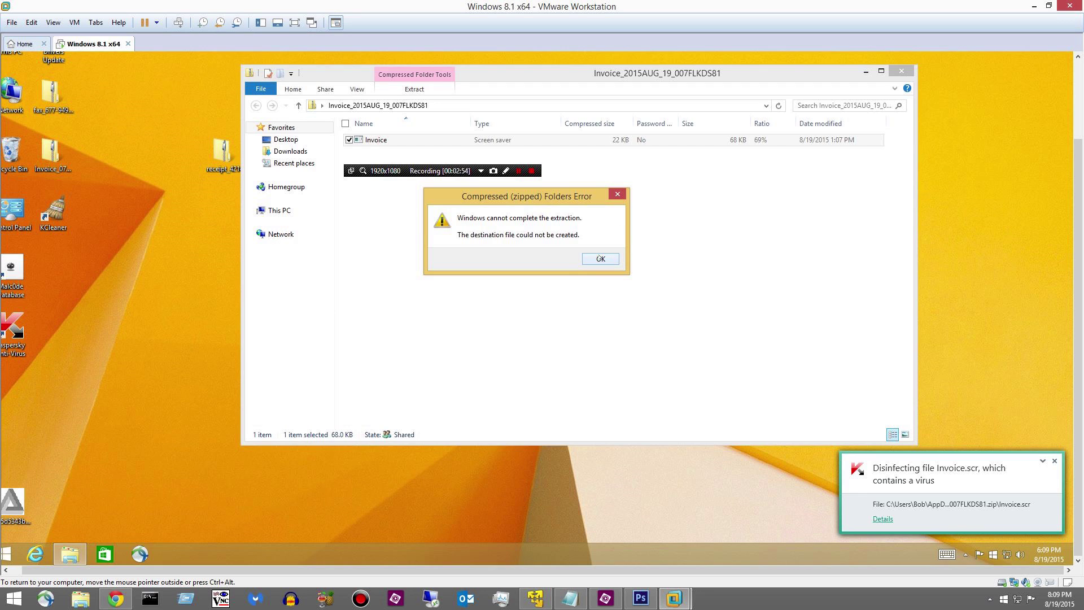
click(600, 259)
click(901, 71)
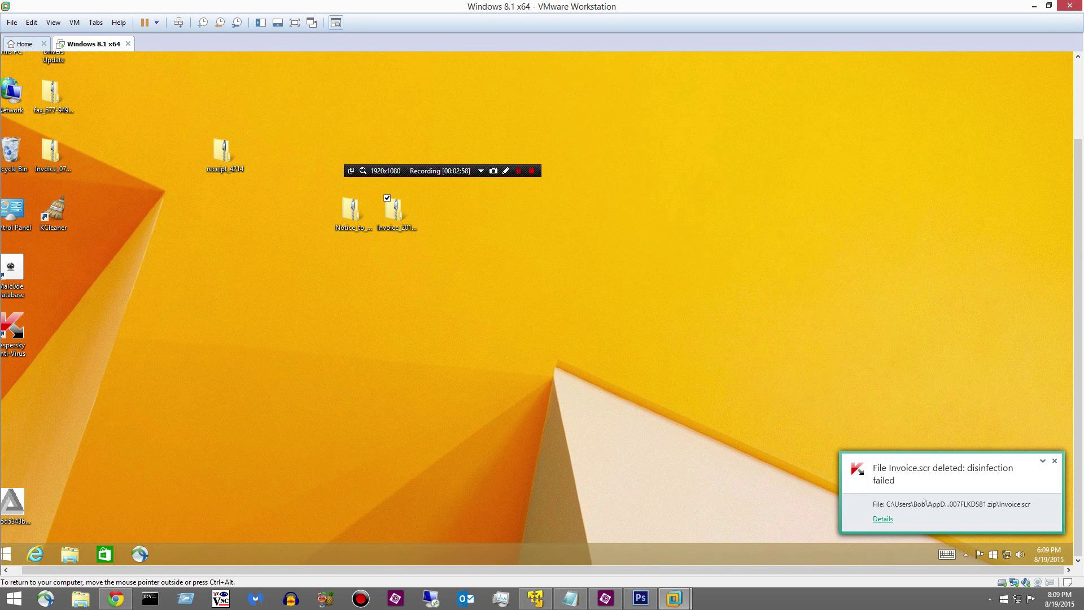
Copy the fax-data_3zlulZ503 zip from Malware-Downloads onto the Windows 8.1 desktop
click(964, 555)
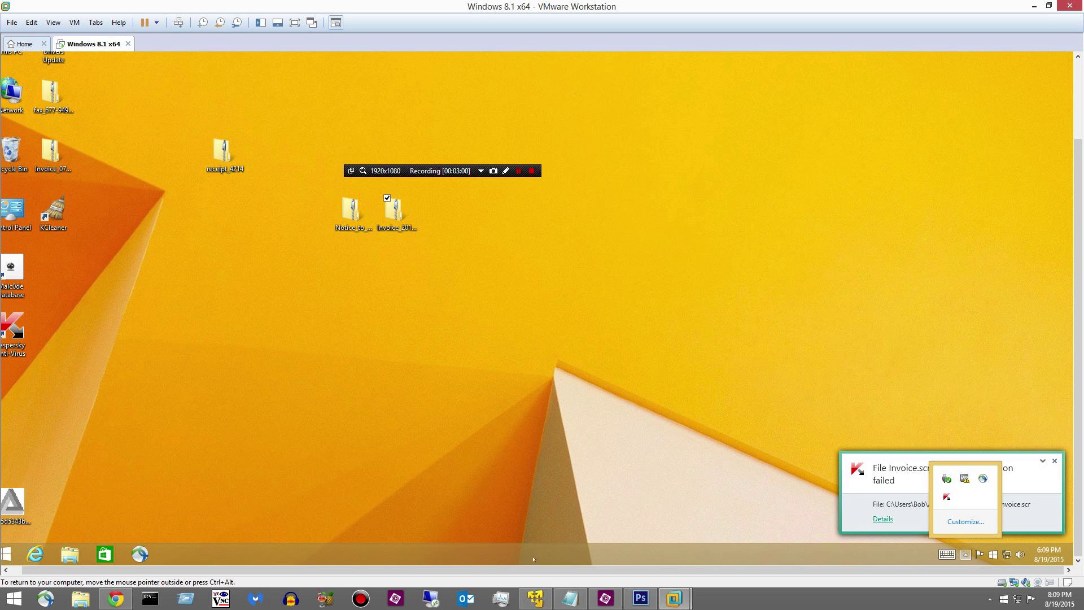
click(535, 598)
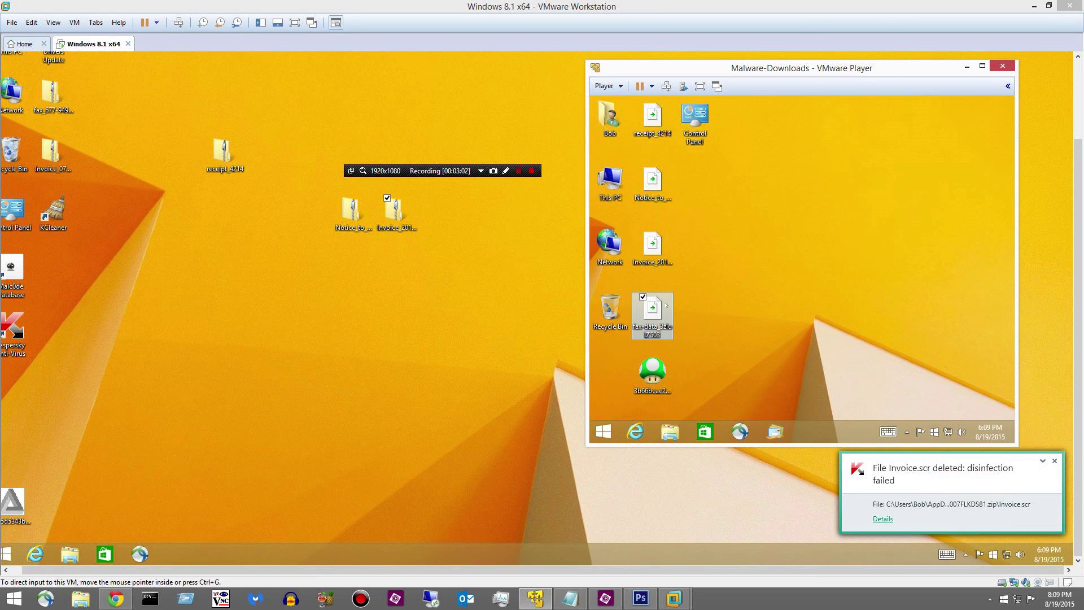
drag(655, 312, 417, 310)
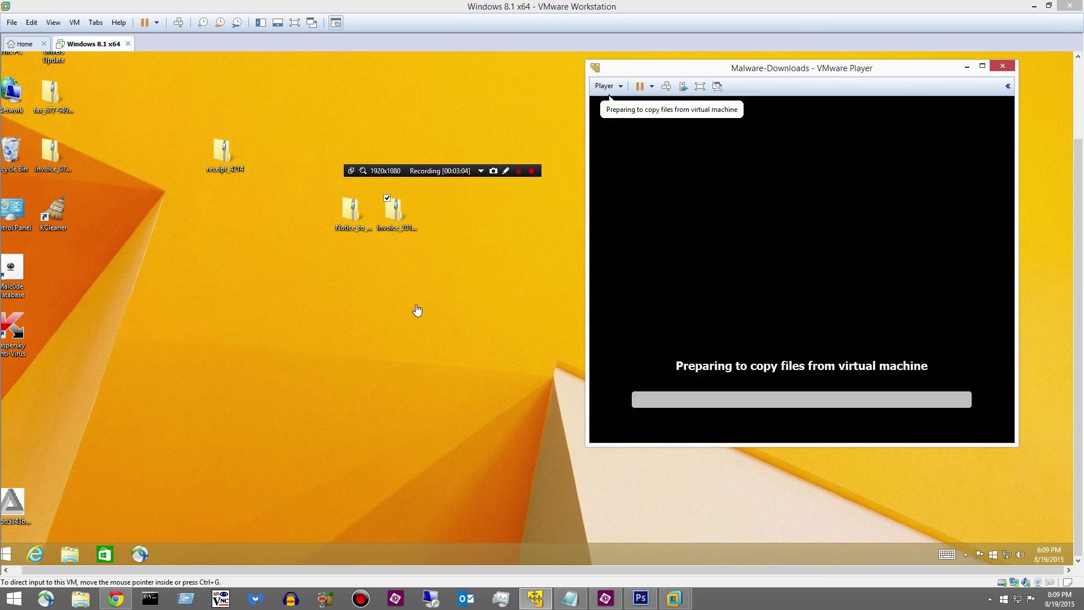
click(416, 303)
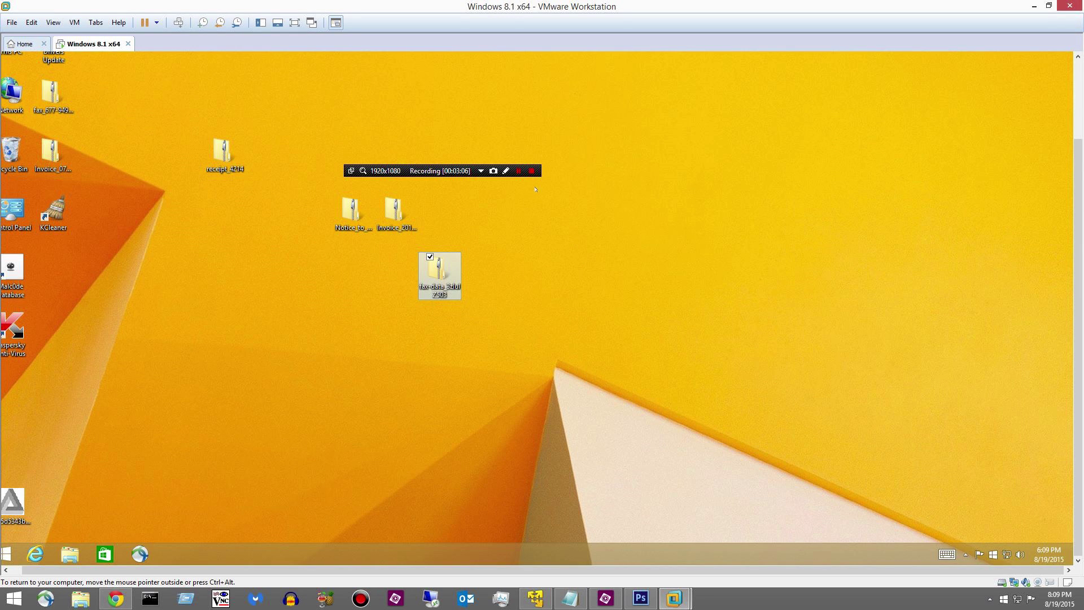
Try launching the fax application inside fax-data, dismiss both errors, and close the zip window
double_click(440, 272)
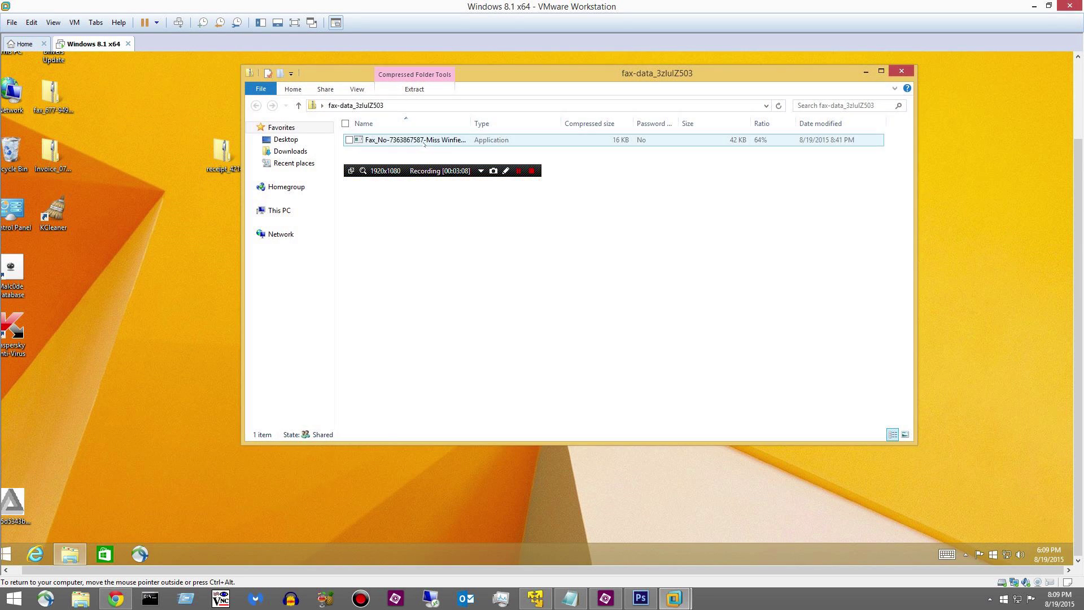
double_click(424, 141)
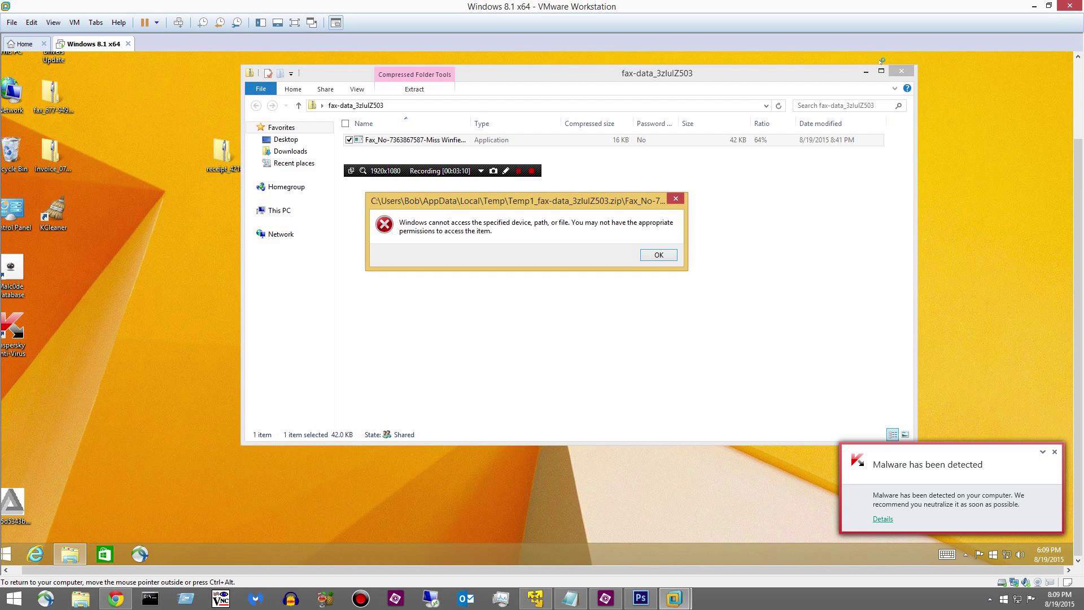
click(658, 255)
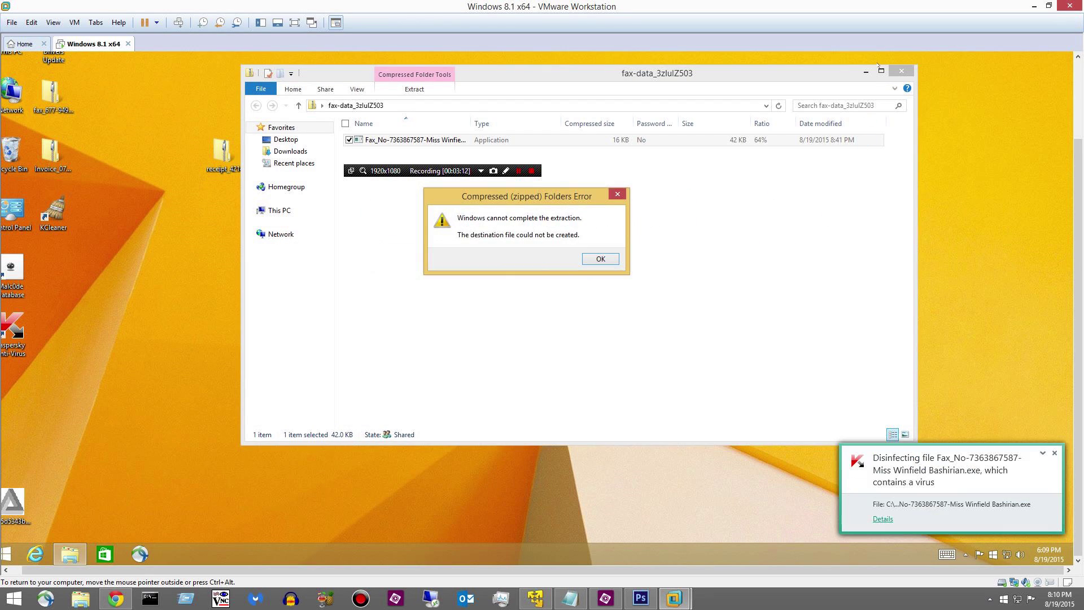
key(Return)
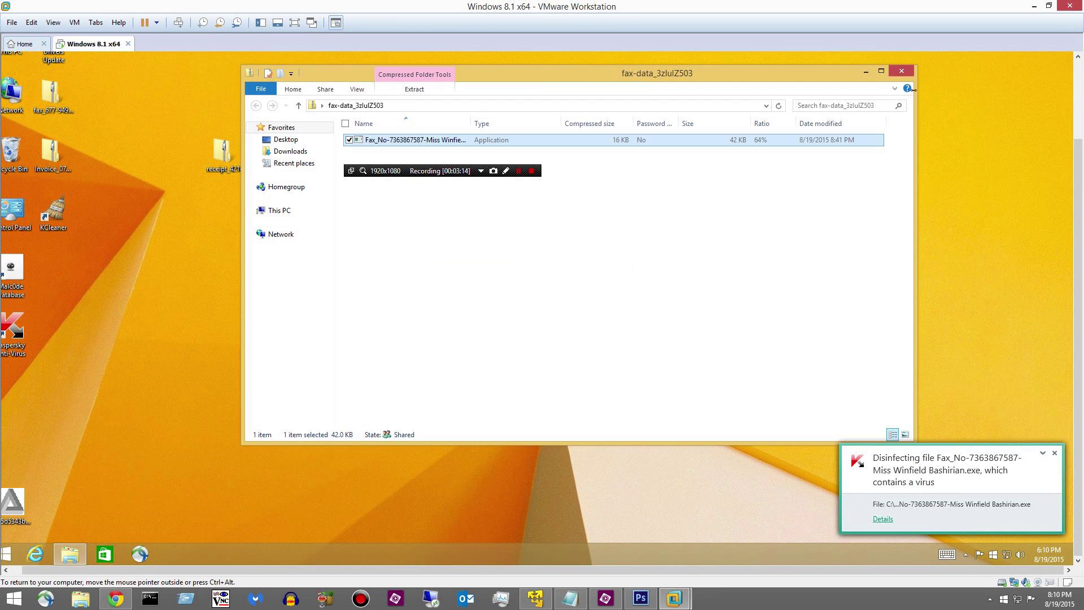
click(900, 72)
right_click(535, 598)
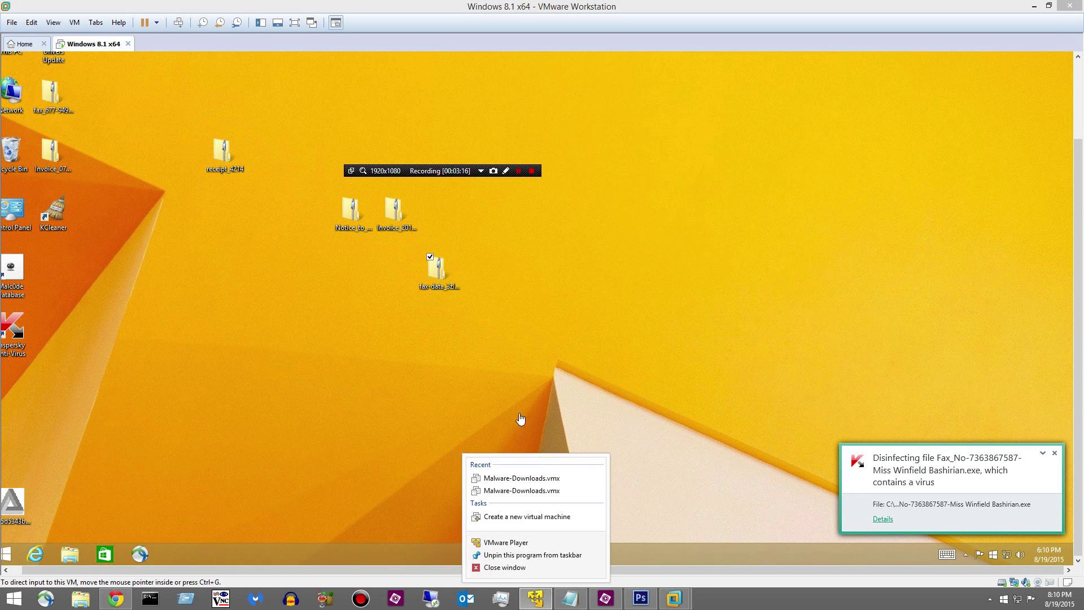
Open the user's Downloads folder in Malware-Downloads, listing three .bin samples
click(507, 542)
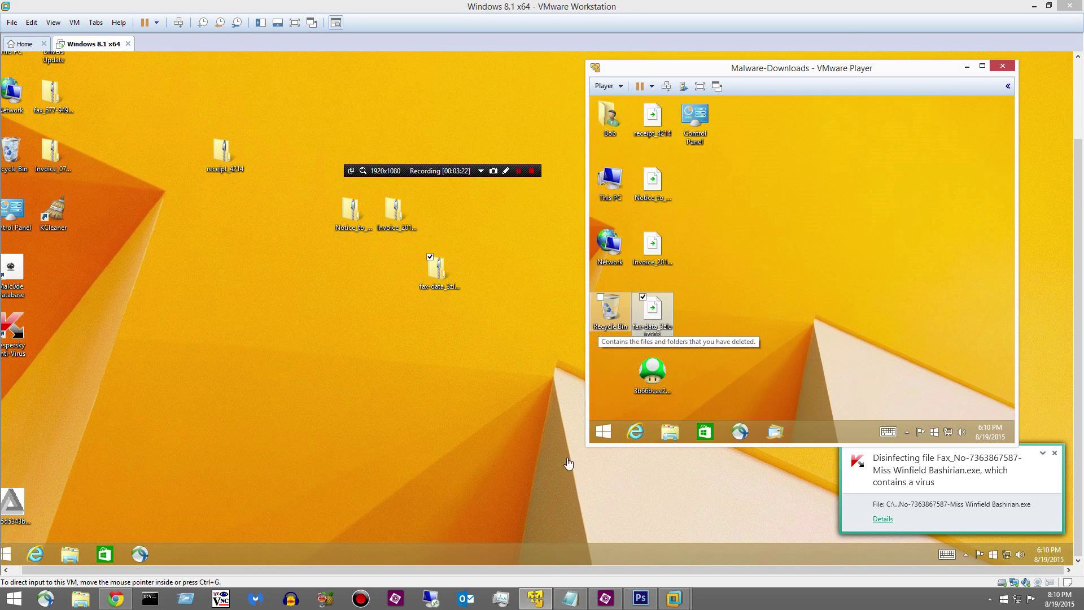
click(612, 121)
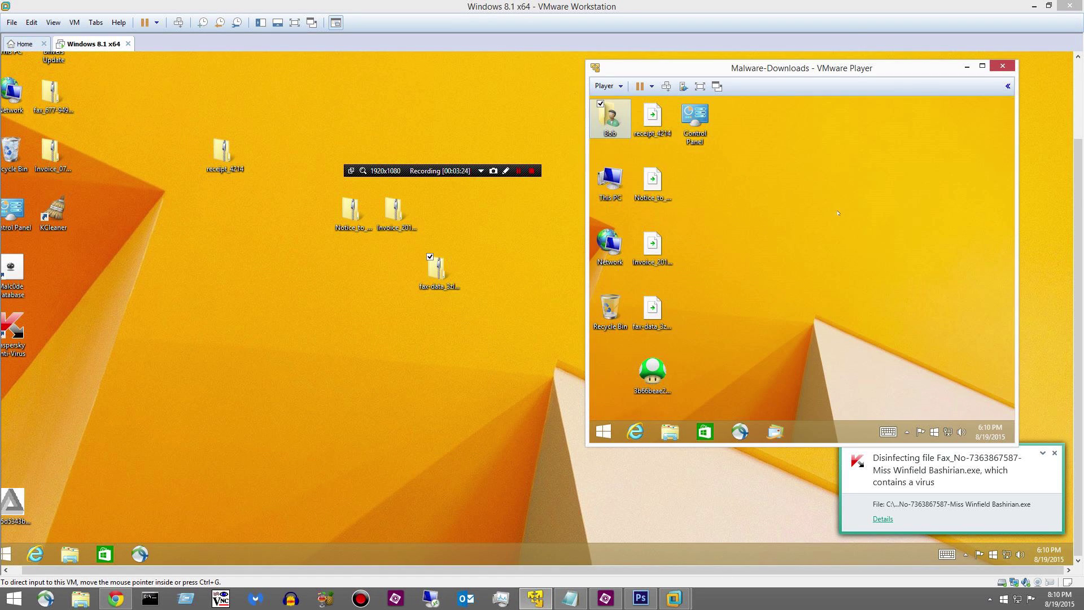
double_click(603, 131)
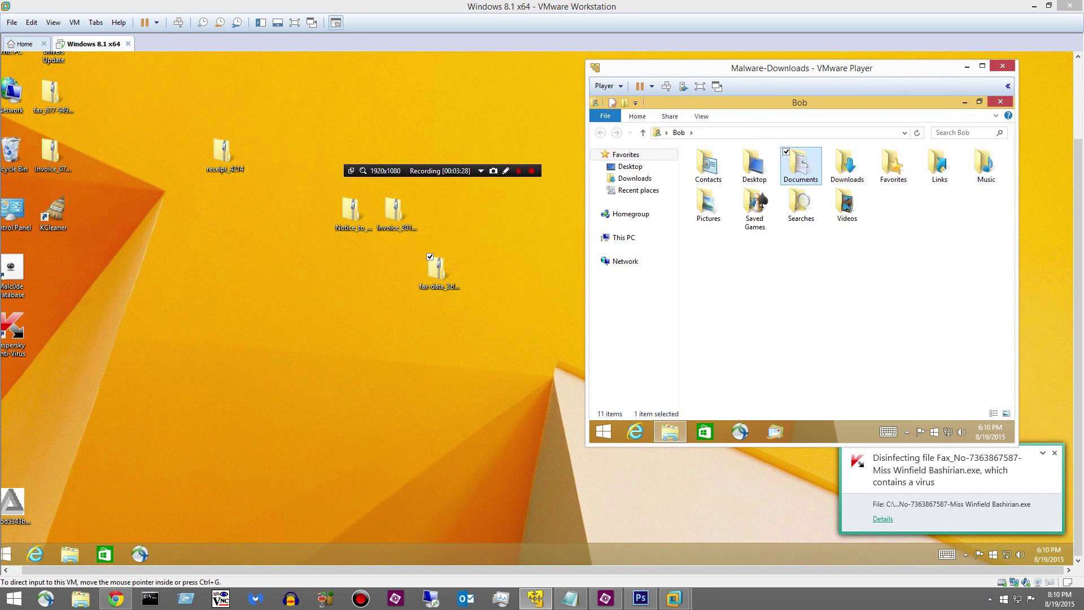
double_click(846, 163)
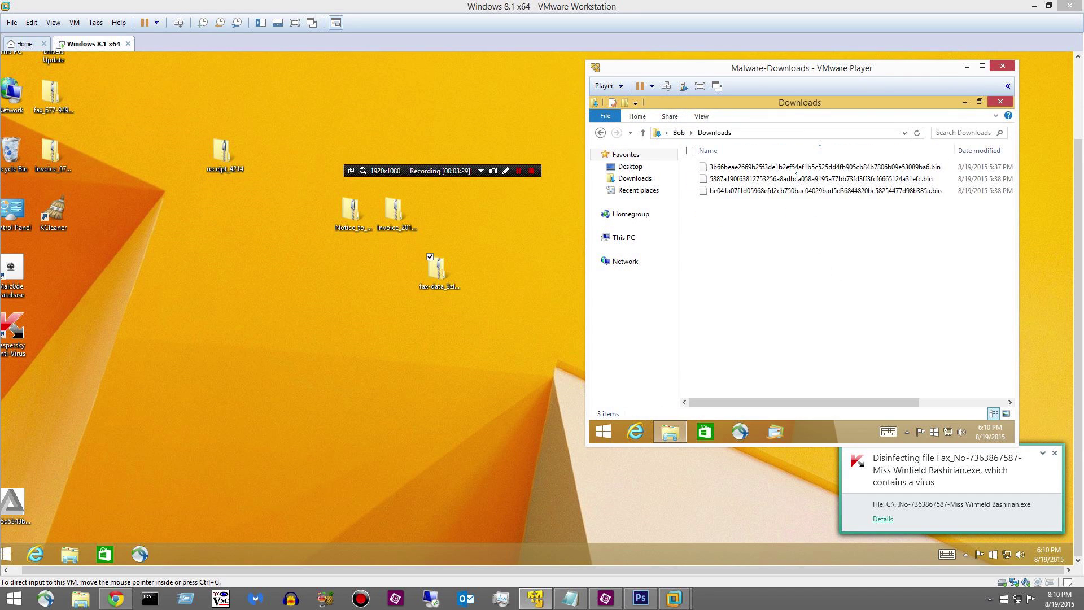
Copy the first .bin sample (3b66beae…) to the Windows 8.1 desktop and rename it to .exe
drag(795, 171, 293, 337)
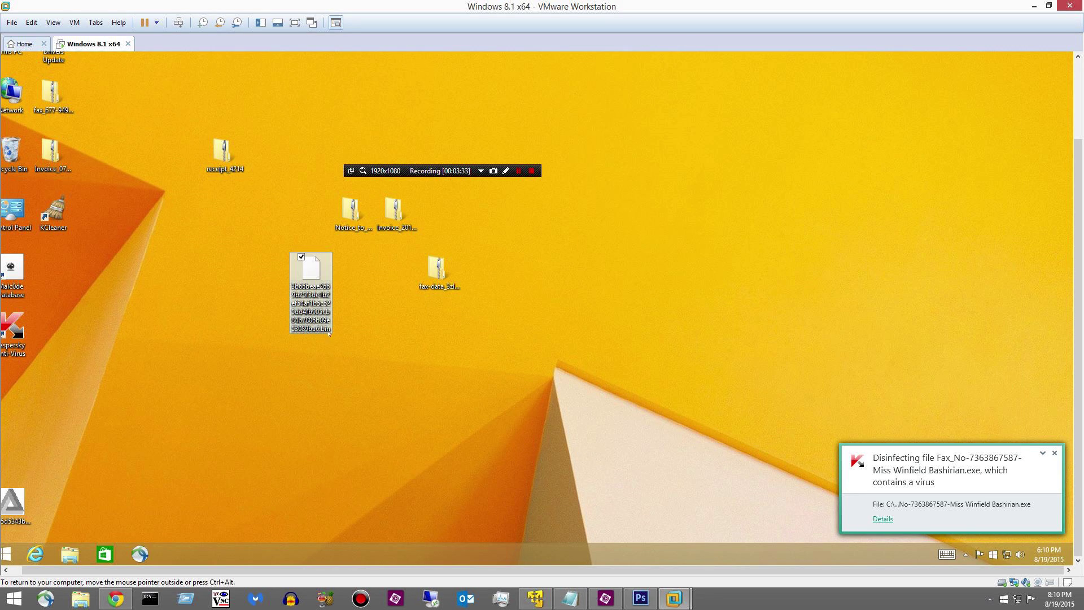
click(326, 332)
key(End)
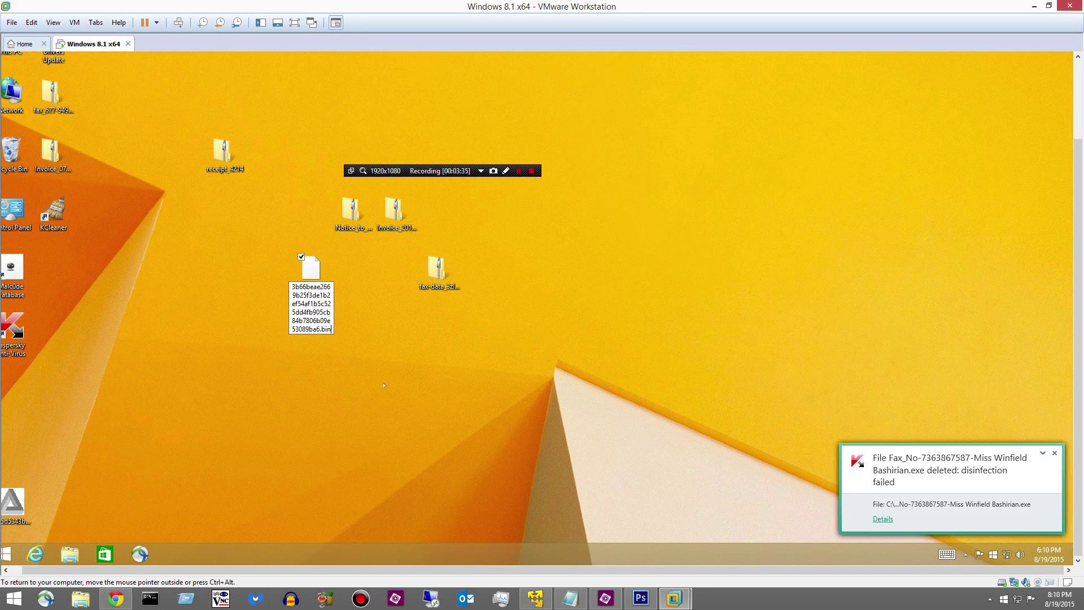
key(BackSpace)
key(BackSpace)
key(BackSpace)
text(exer)
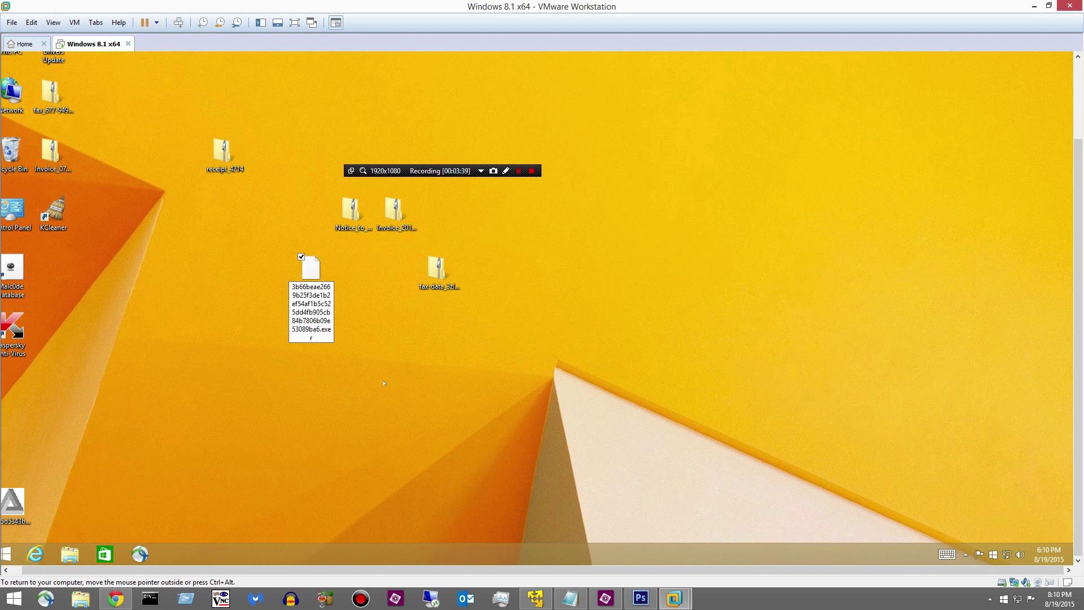
key(BackSpace)
key(Return)
key(Return)
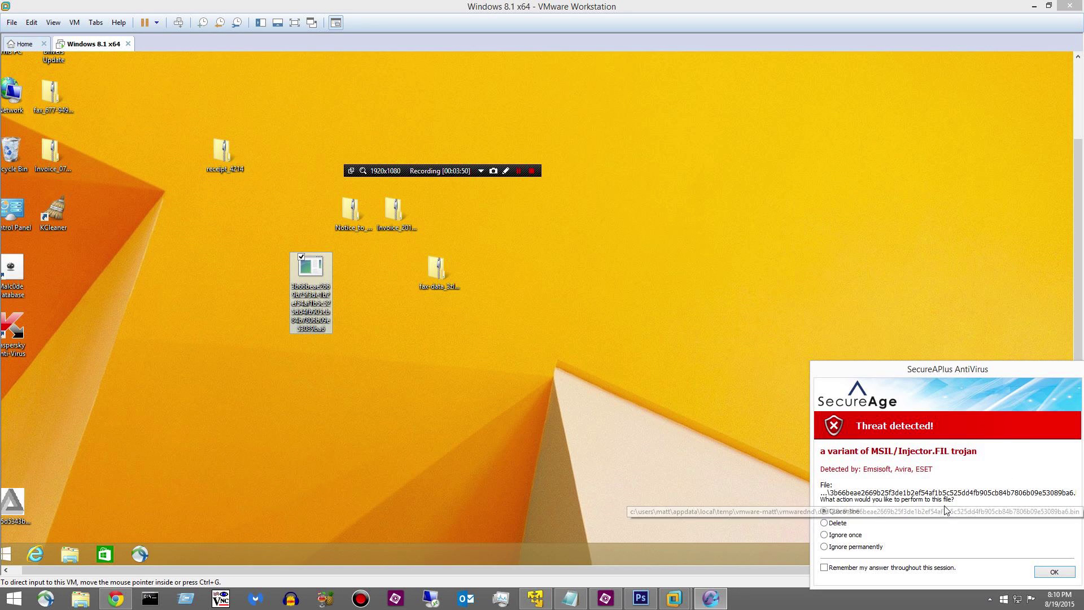
Quarantine the SecureAPlus trojan detection, dismiss the cannot-find error, and bring Malware-Downloads forward
click(1061, 572)
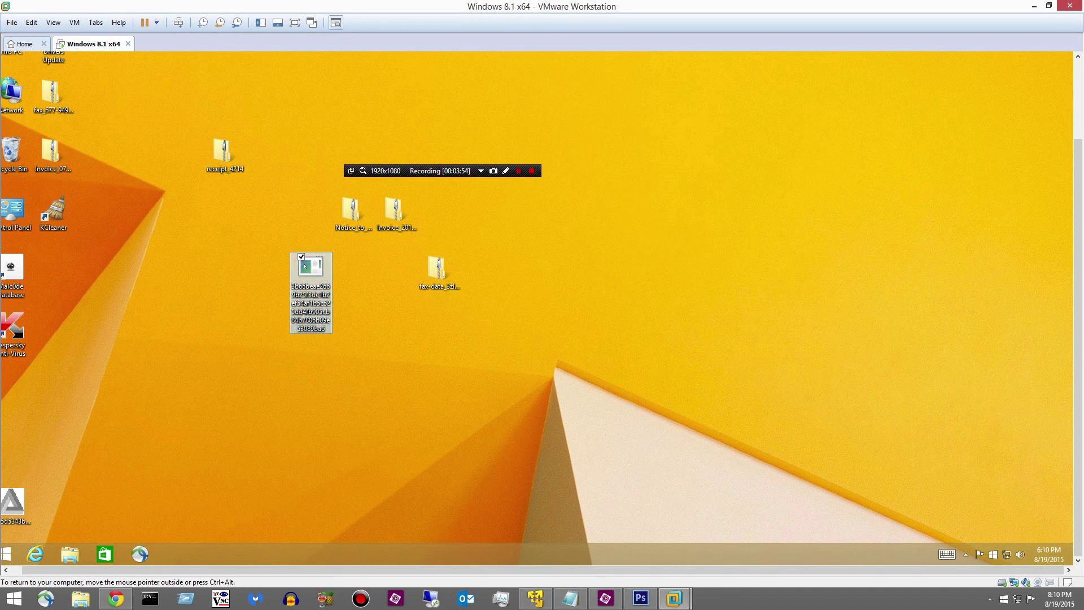
click(657, 261)
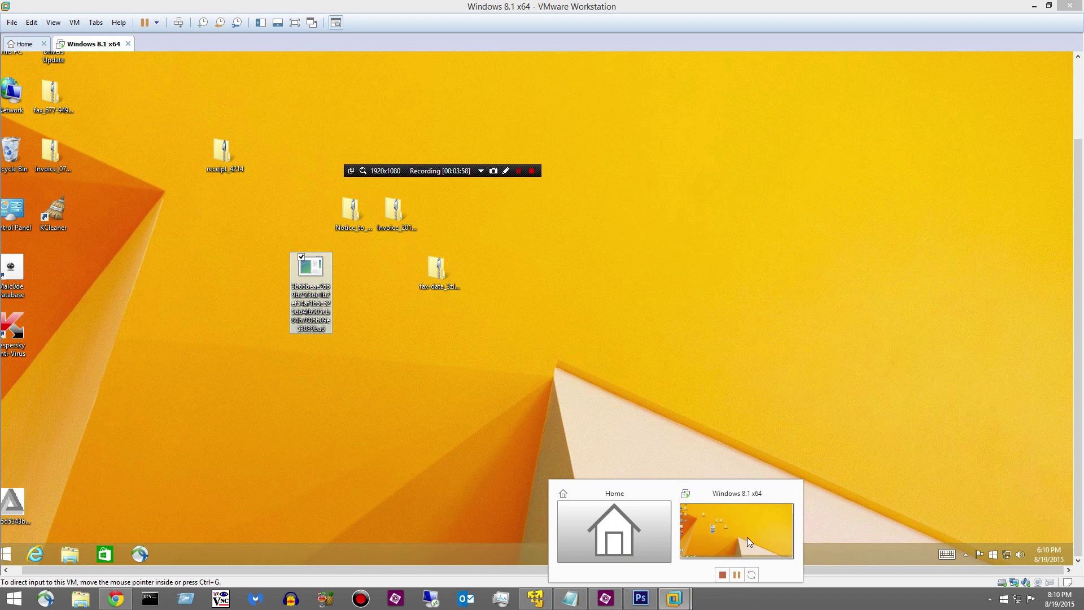
click(746, 537)
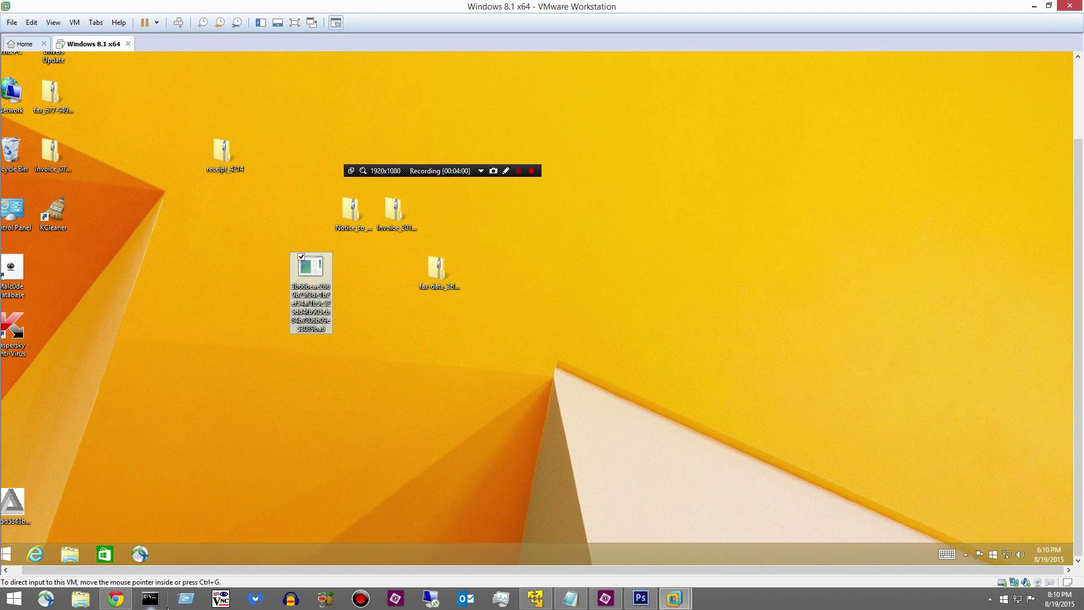
click(533, 601)
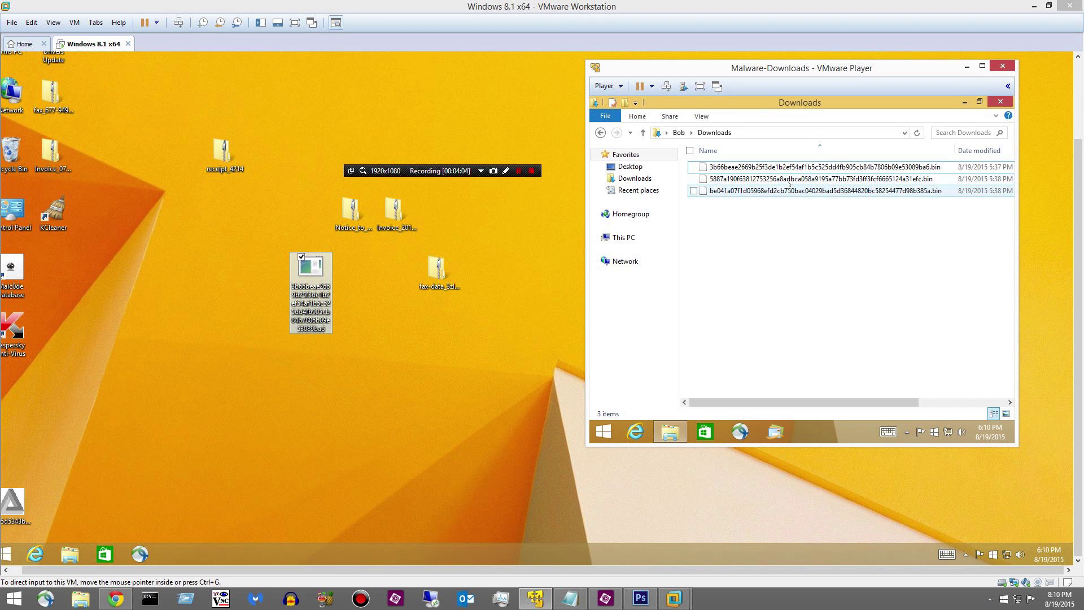
Copy the second sample, 5887a190…, to the desktop, rename it from .bin to .exe, and run it
drag(808, 180, 366, 354)
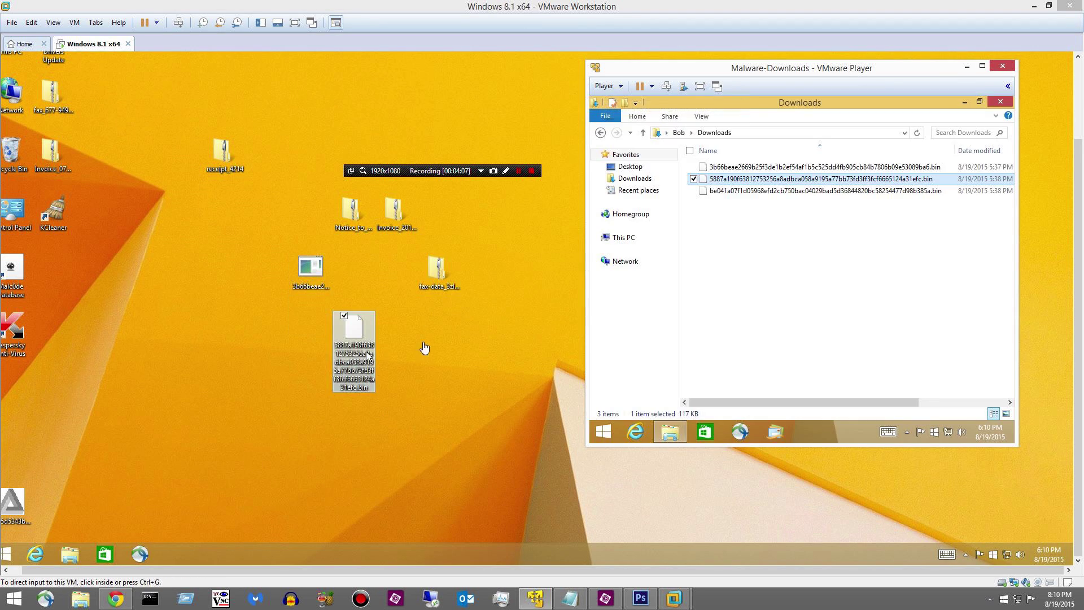
click(366, 387)
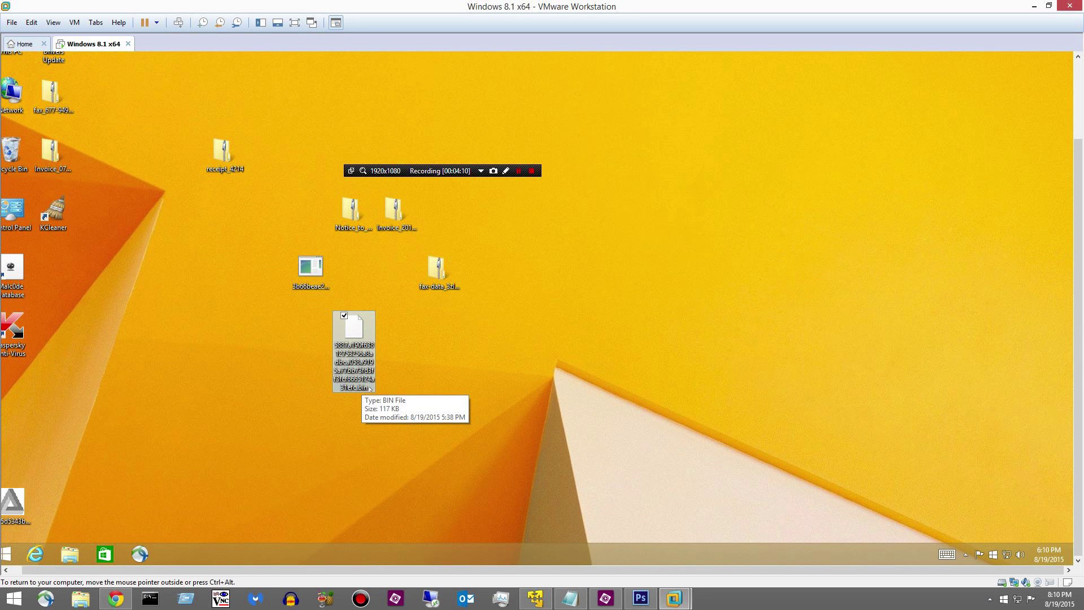
click(369, 389)
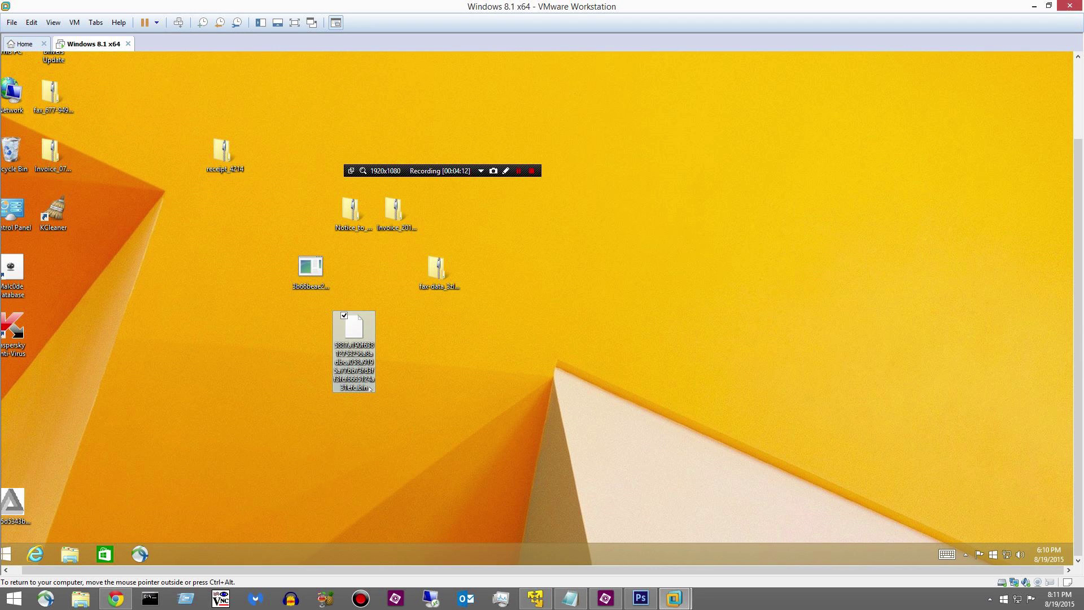
key(BackSpace)
key(BackSpace)
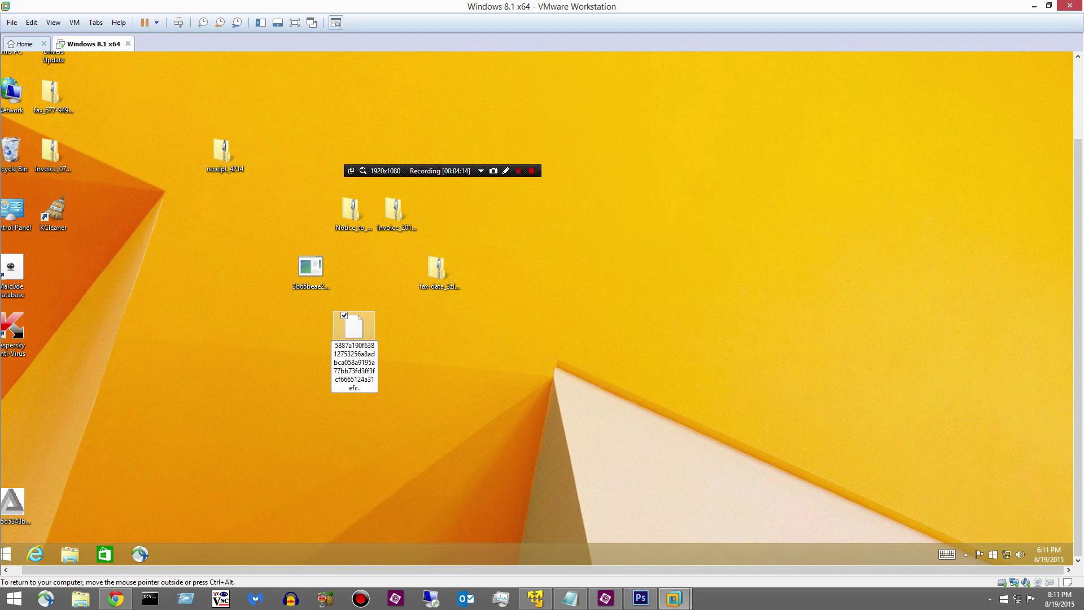
text(exe)
key(Return)
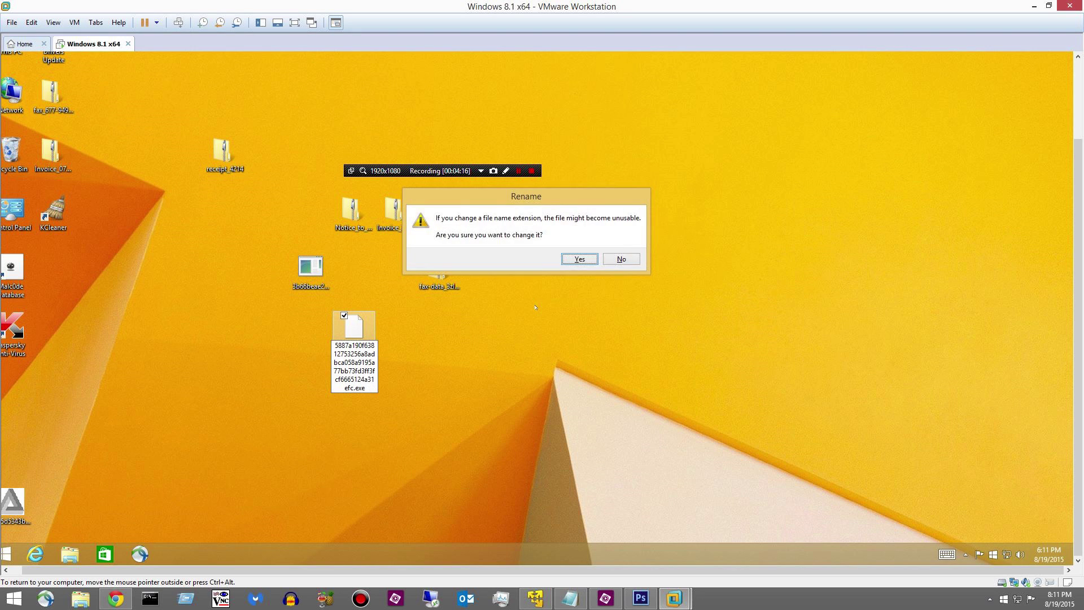
key(Return)
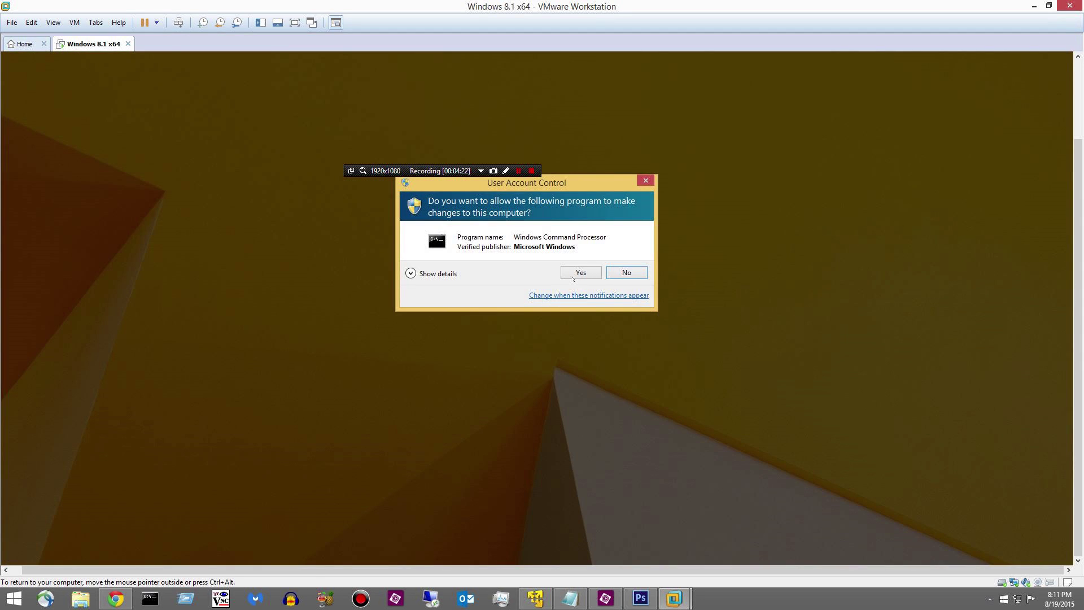
key(Escape)
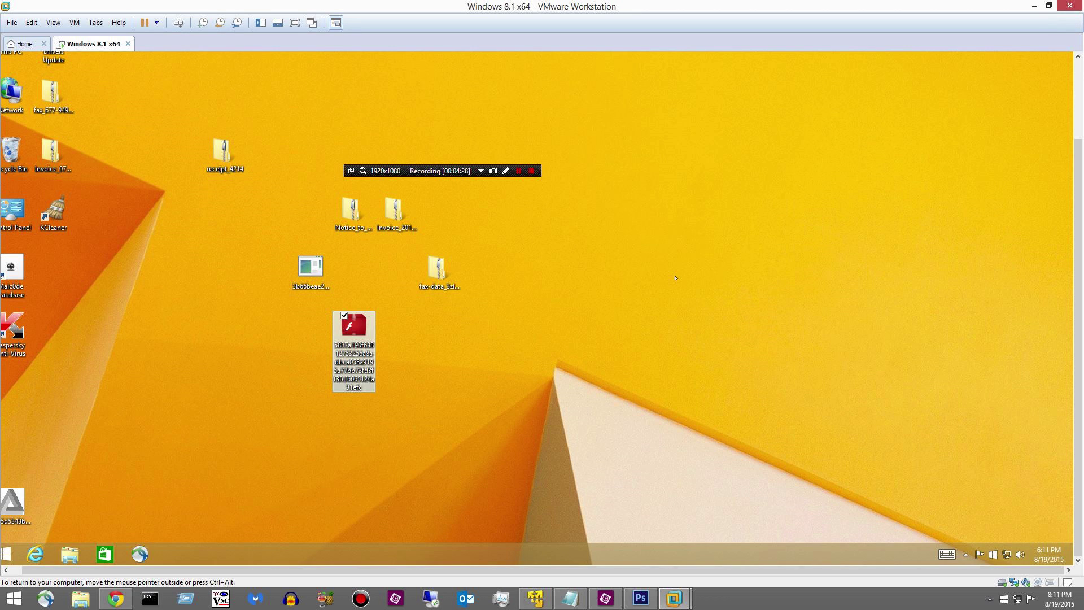
Check the hidden tray icons, then bring the Malware-Downloads window back to the front
click(965, 555)
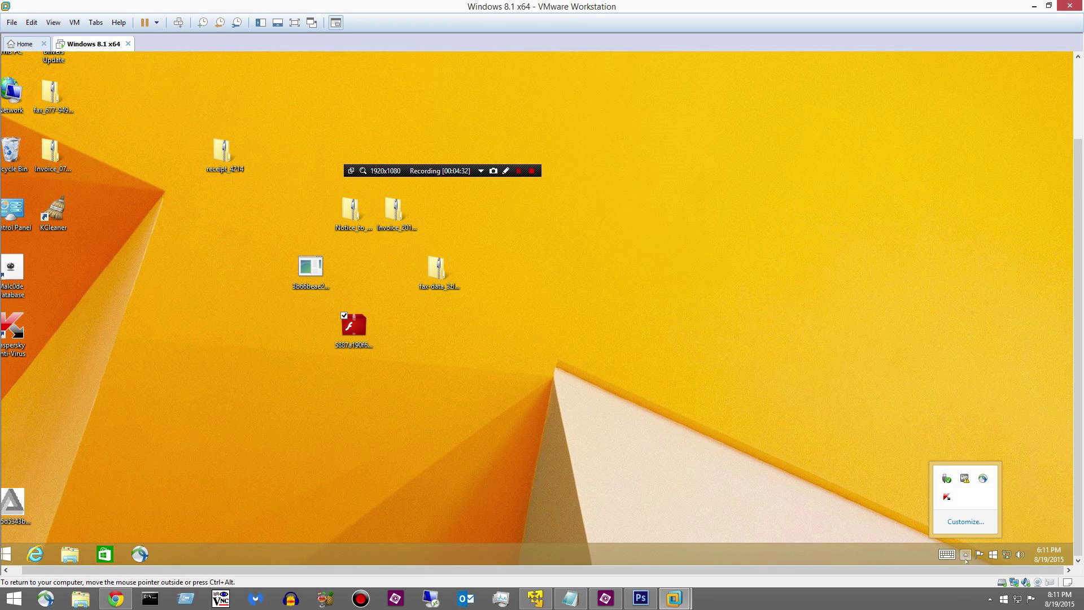
click(695, 466)
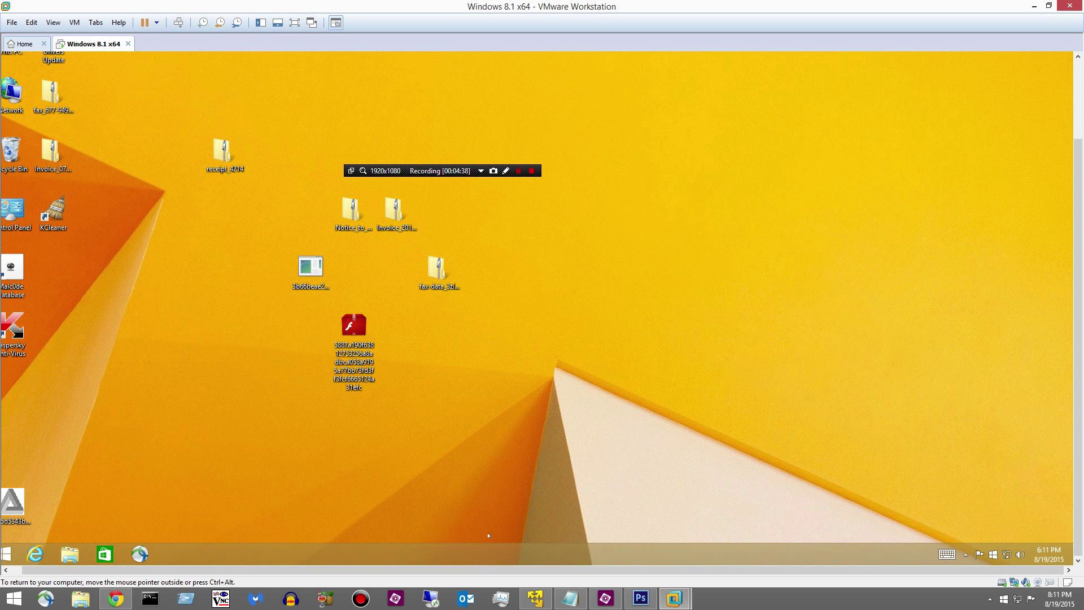
click(535, 599)
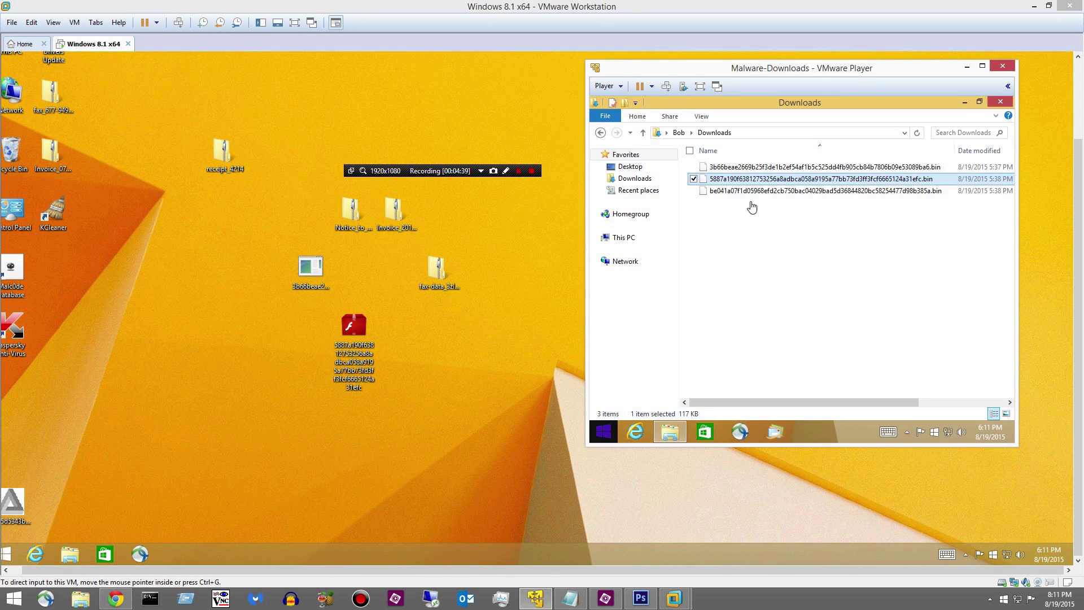
Copy the third sample to the desktop and rename it to be041a07….exe, confirming the extension change
drag(762, 191, 481, 368)
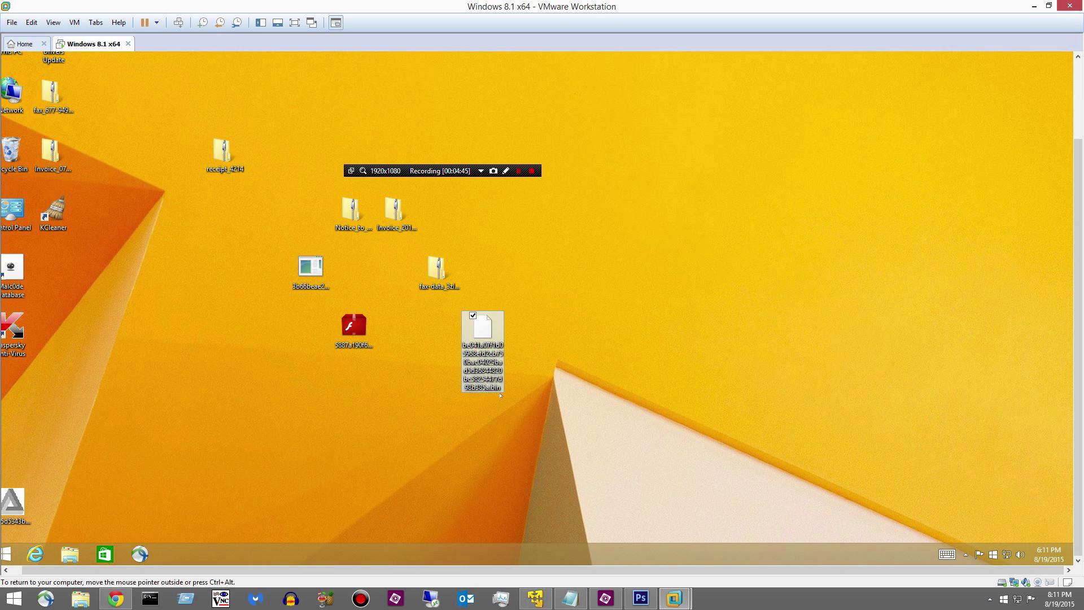
key(F2)
key(End)
key(BackSpace)
key(BackSpace)
key(BackSpace)
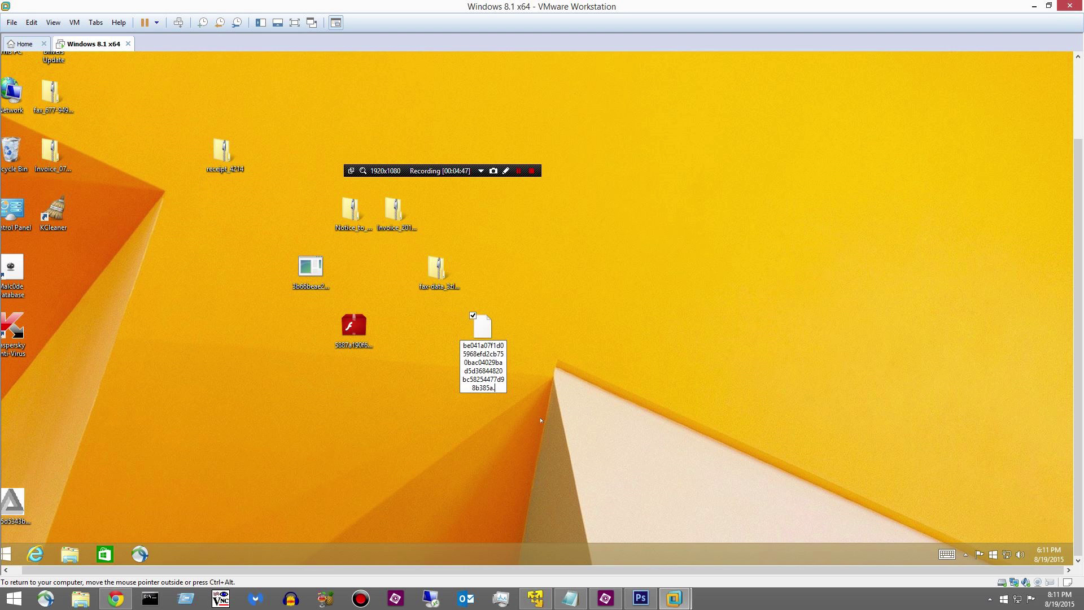
text(exe)
key(Return)
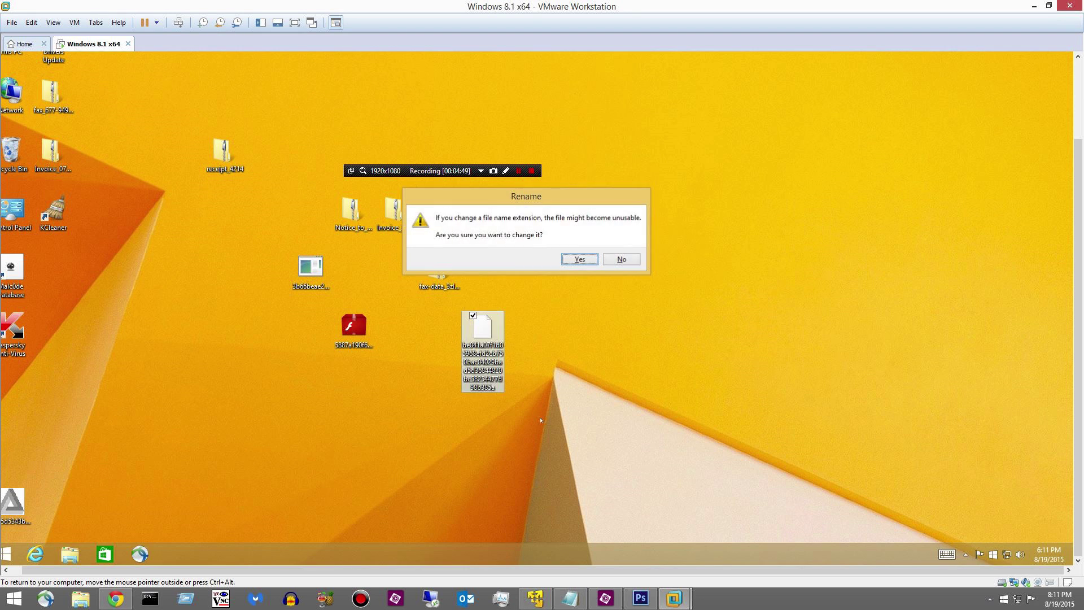
key(Return)
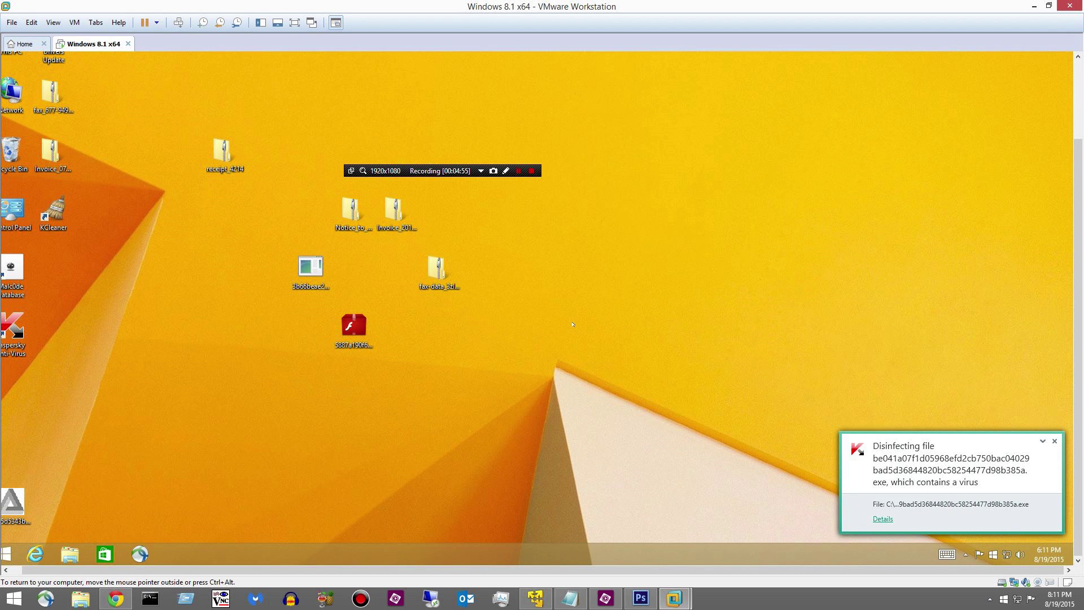
Try running the first sample, dismiss the cannot-find error, and move the Flash-icon sample aside
click(316, 279)
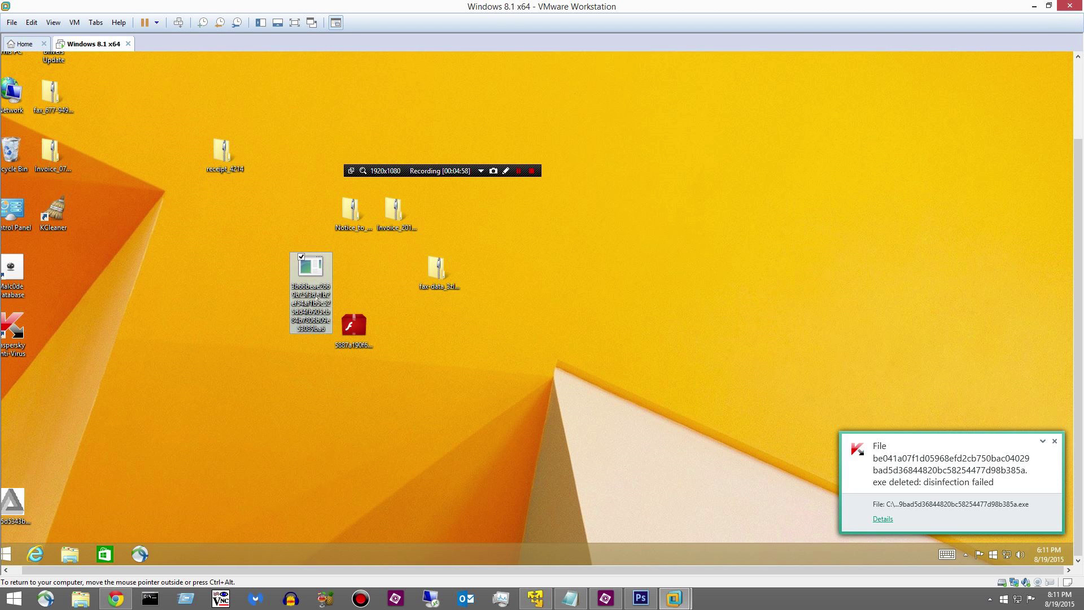
double_click(314, 275)
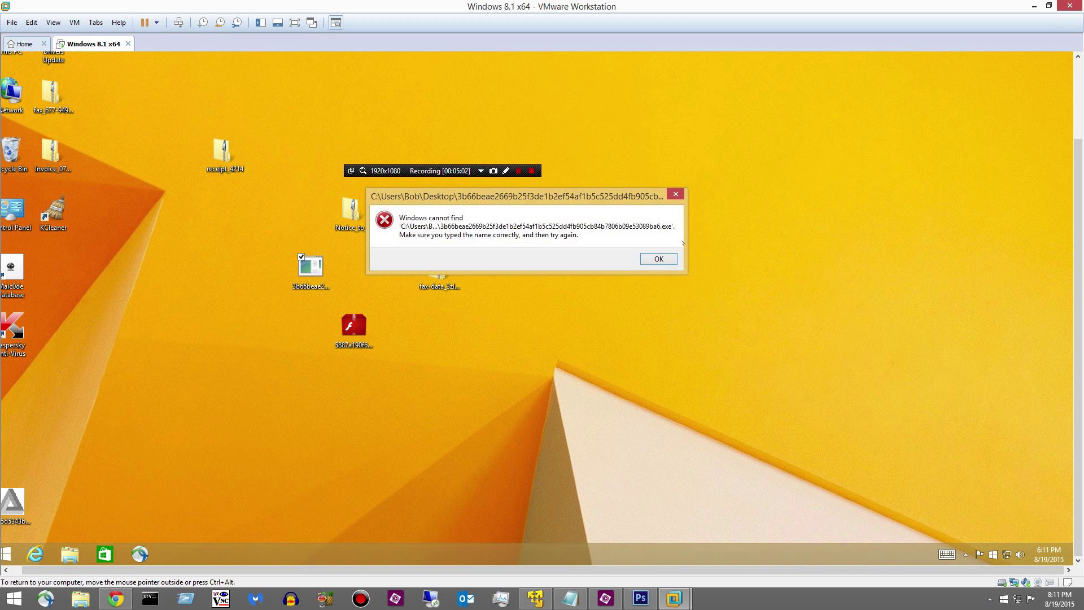
click(656, 259)
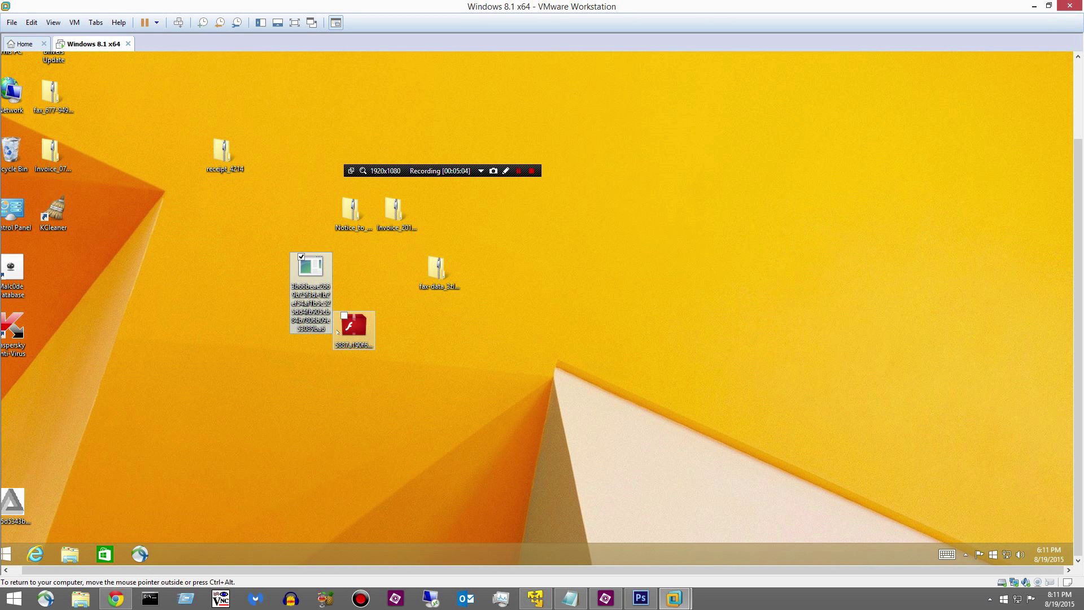
drag(351, 332, 480, 332)
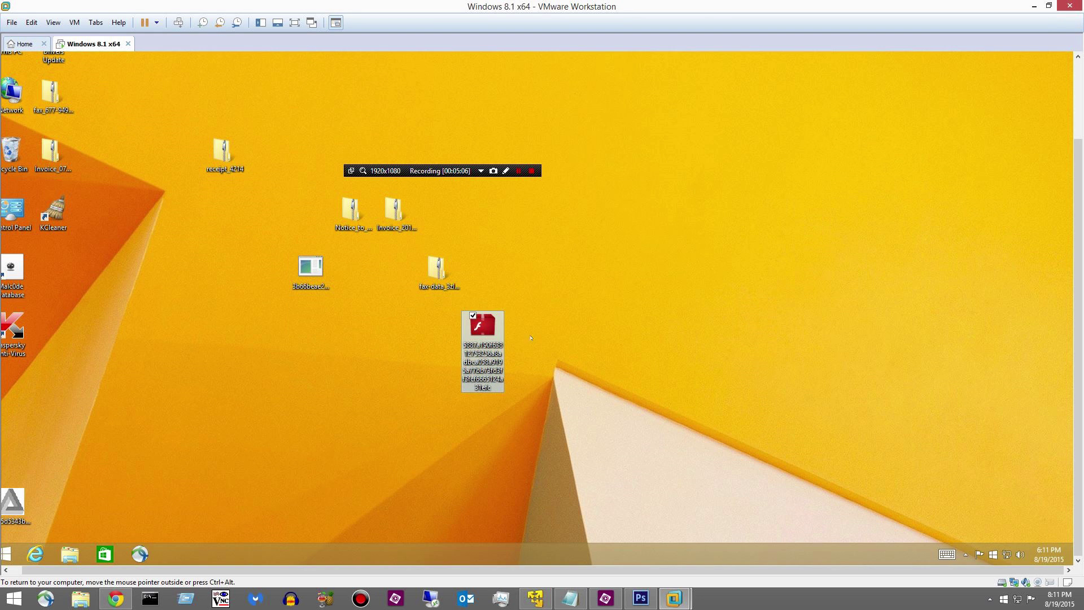
Run the Flash-icon sample, approving the UAC prompt, and move its icon beside the first sample
key(Return)
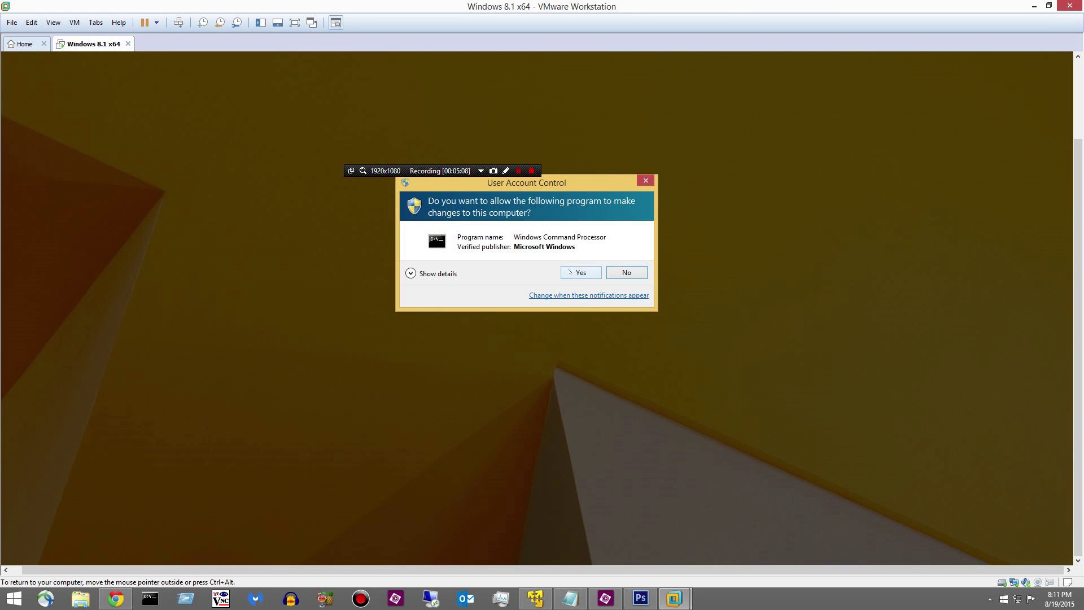
click(570, 272)
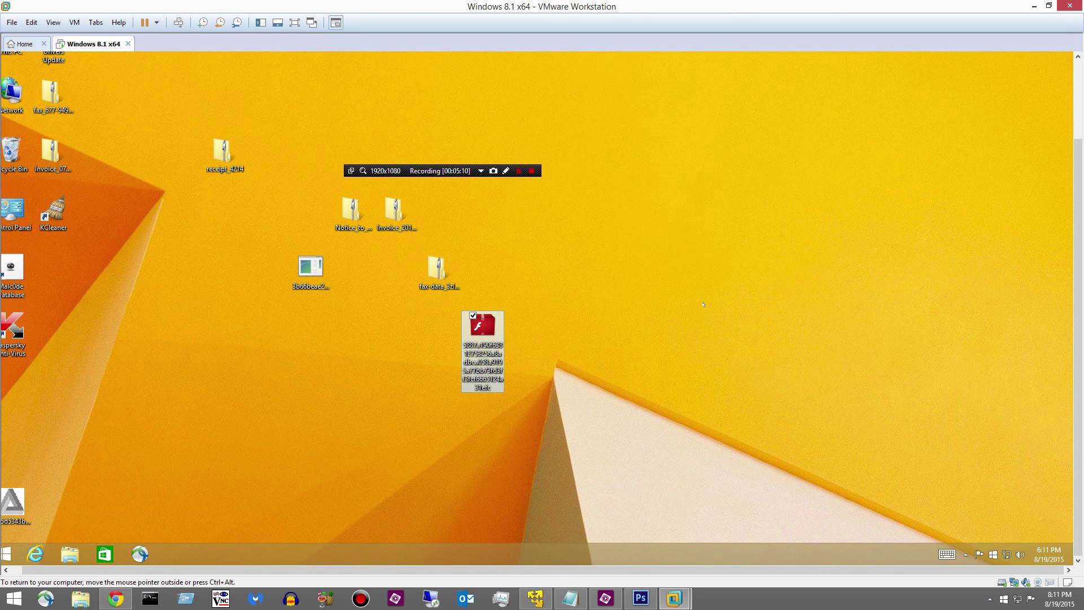
drag(471, 332, 343, 275)
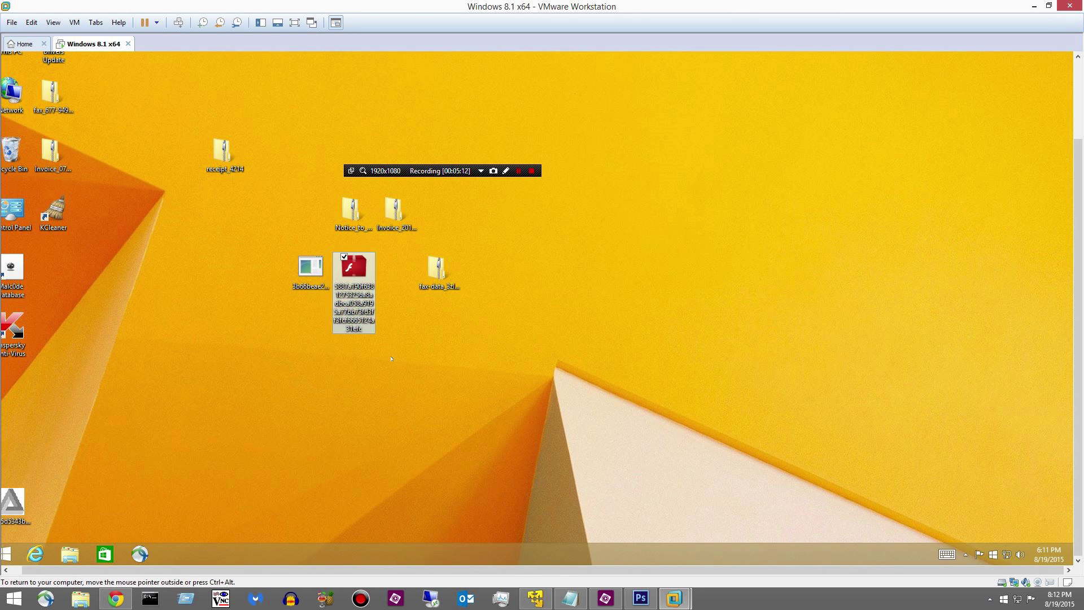
Scan both sample files with Kaspersky, which reports no threats, then close the results window
drag(229, 250, 404, 363)
right_click(294, 276)
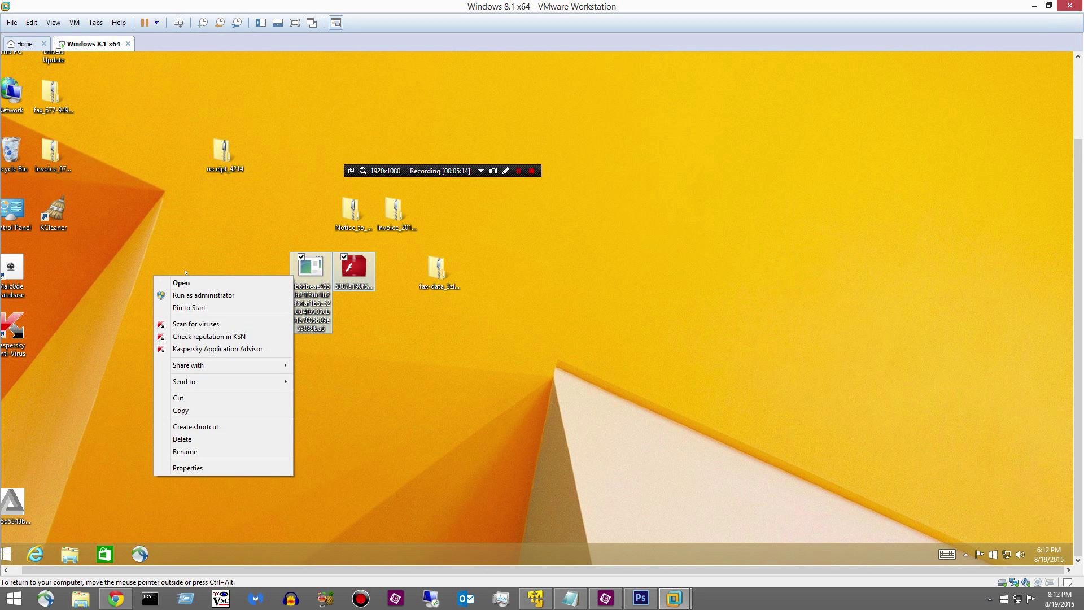
click(209, 322)
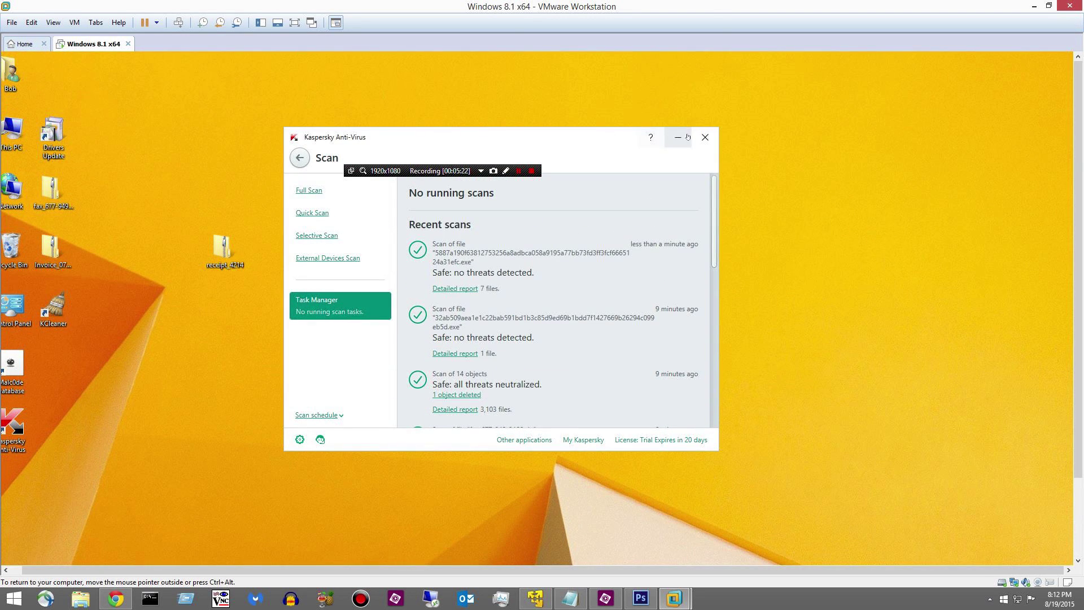
click(705, 138)
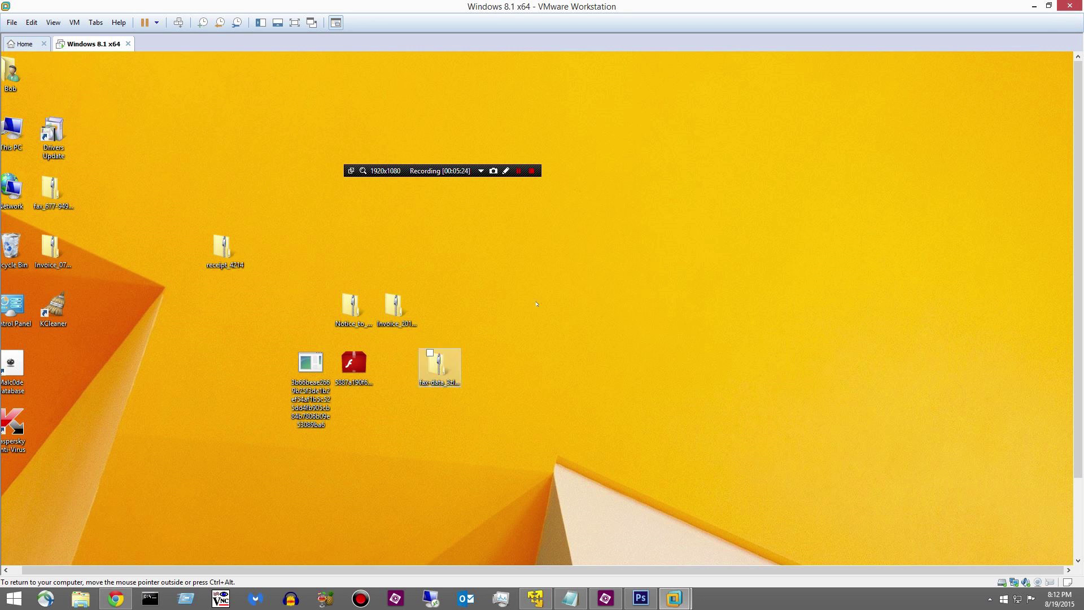
scroll(1079, 117, down, 3)
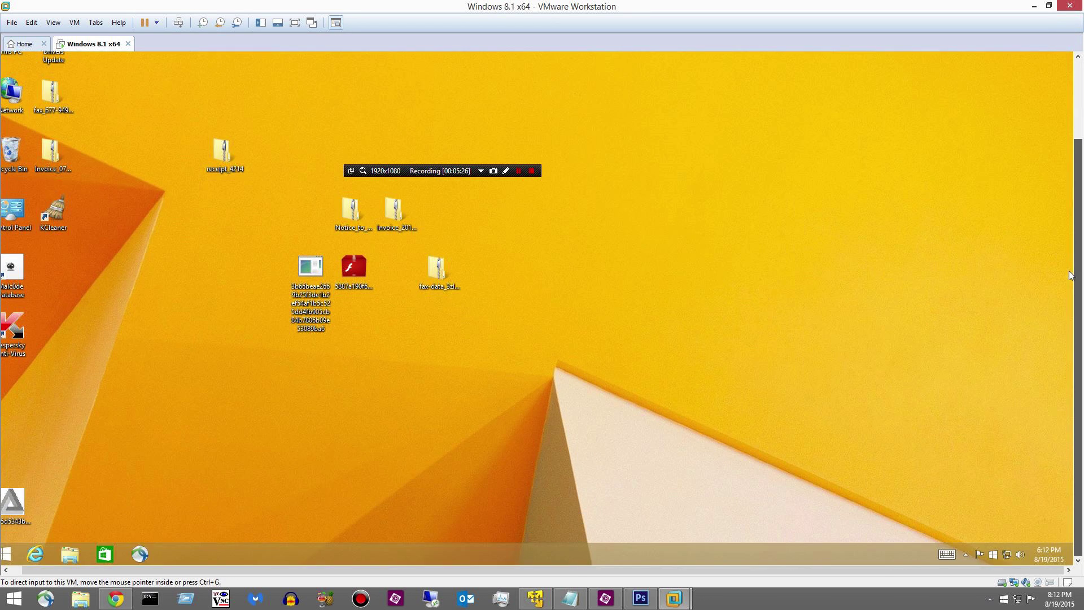